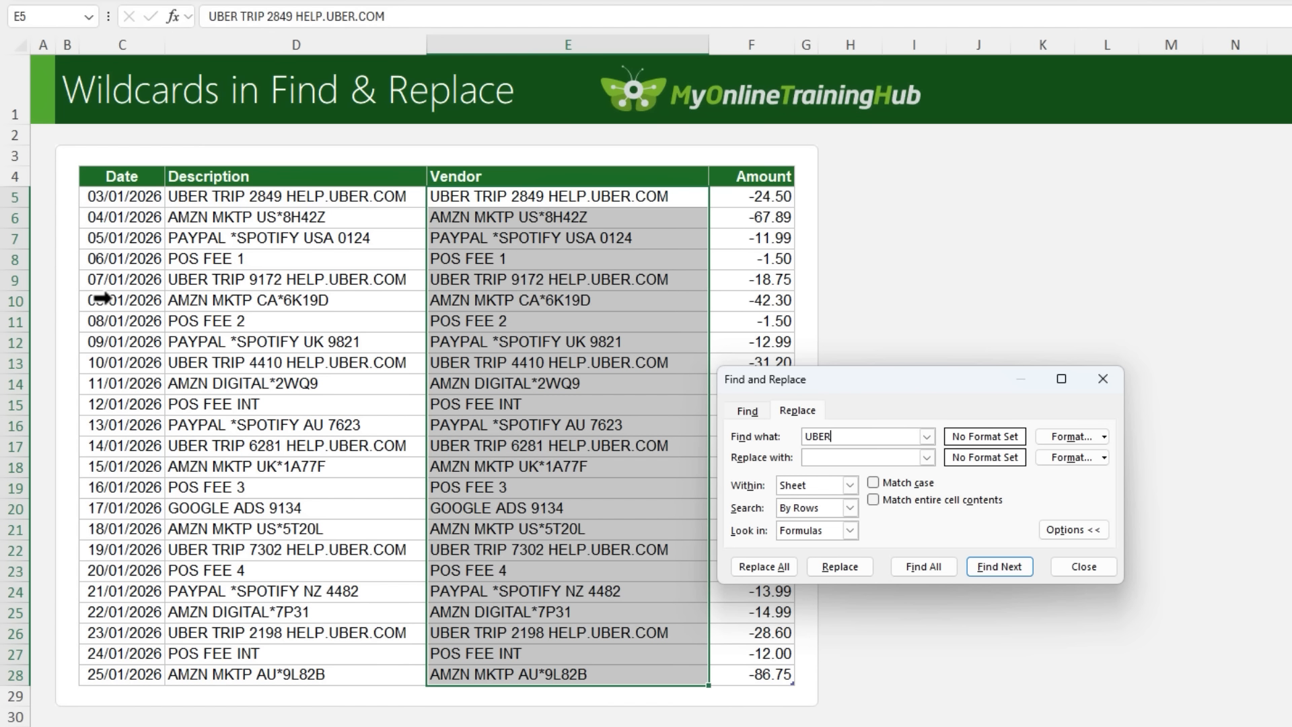
Replace every entry matching UBER* in the selected Vendor cells with Uber
text(*)
click(841, 457)
text(Uber)
click(774, 574)
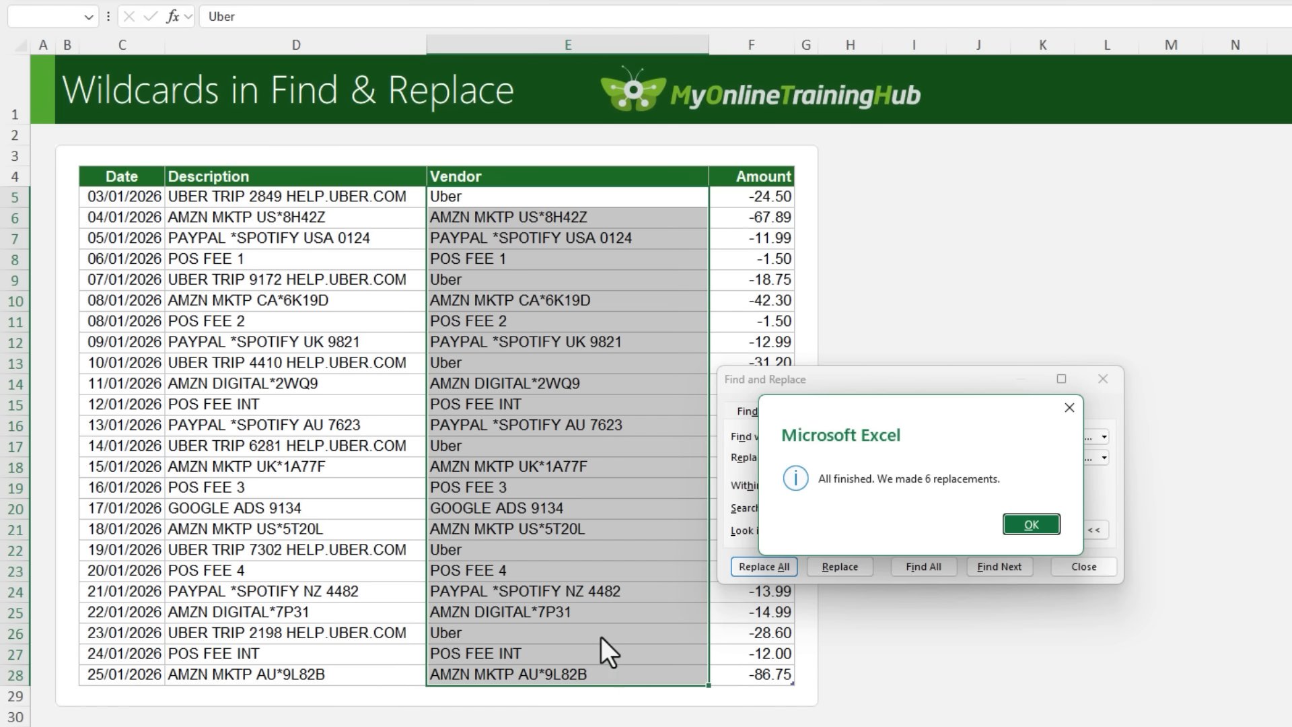
click(1016, 523)
Replace every entry matching AMZN* in the selected Vendor cells with Amazon
drag(856, 441, 758, 446)
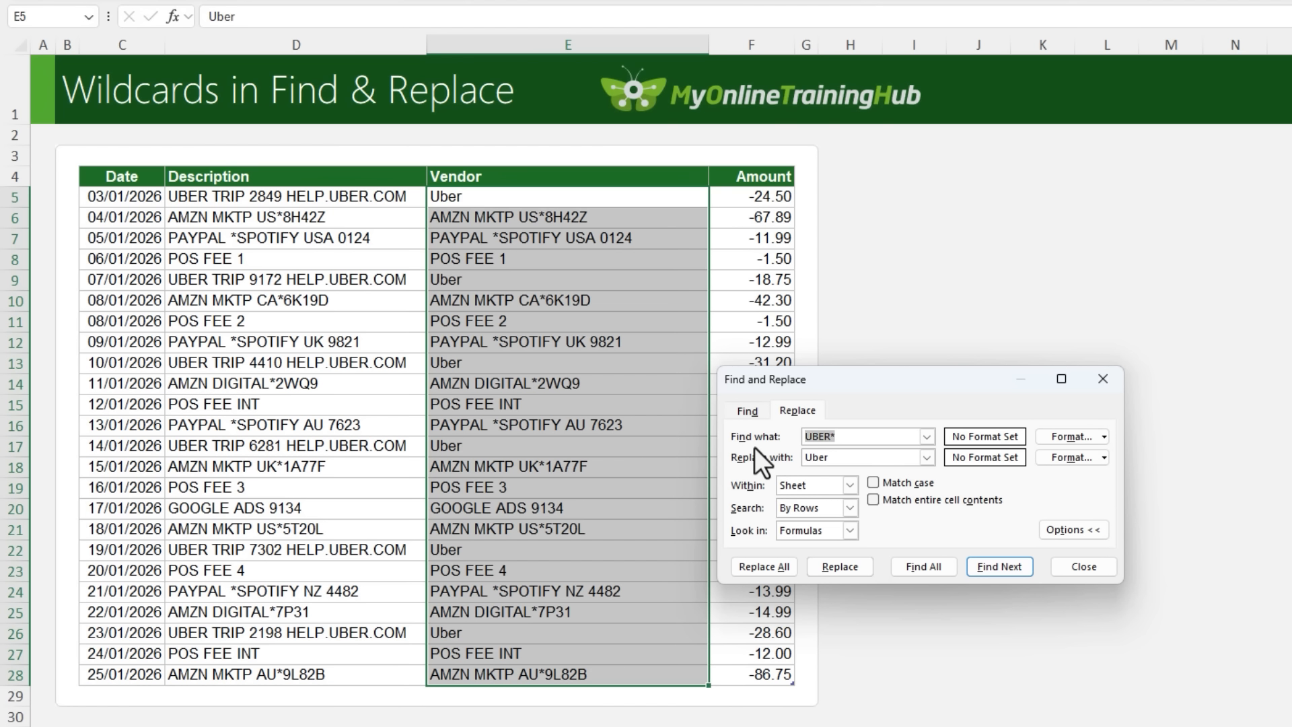
text(AMZN*)
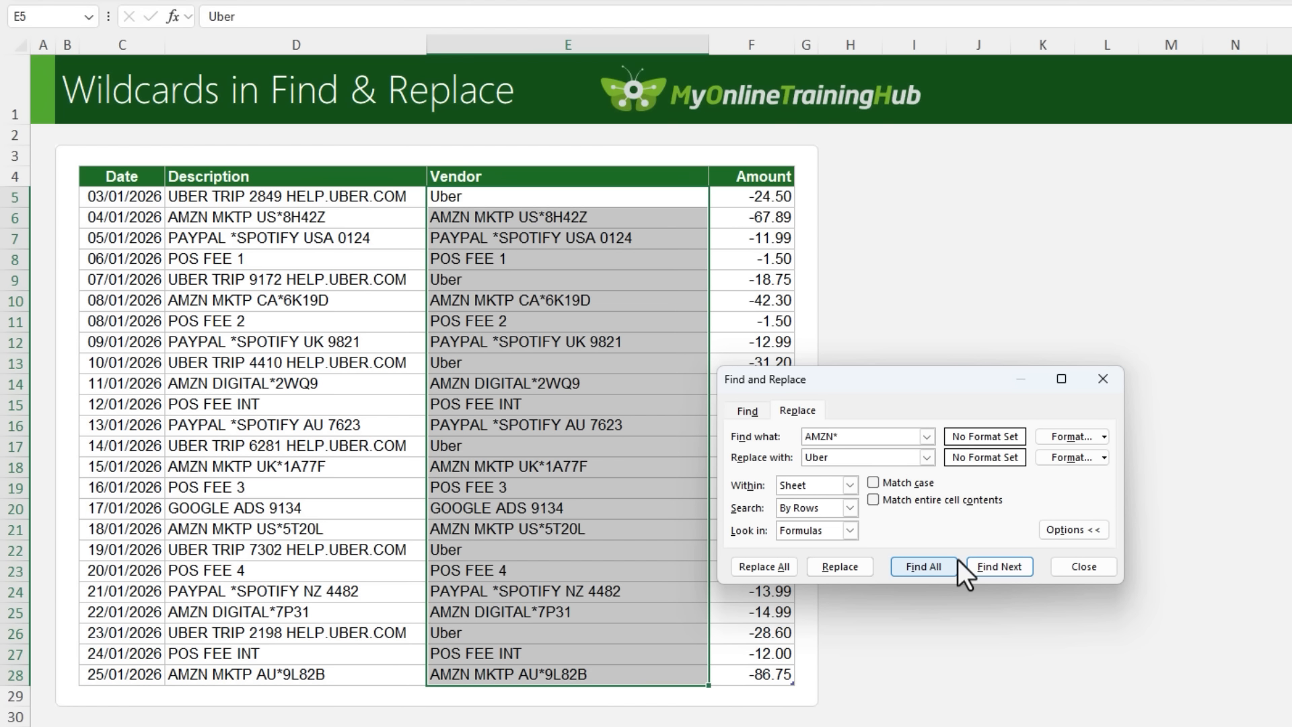
key(Tab)
text(Amazon)
click(765, 566)
click(1029, 524)
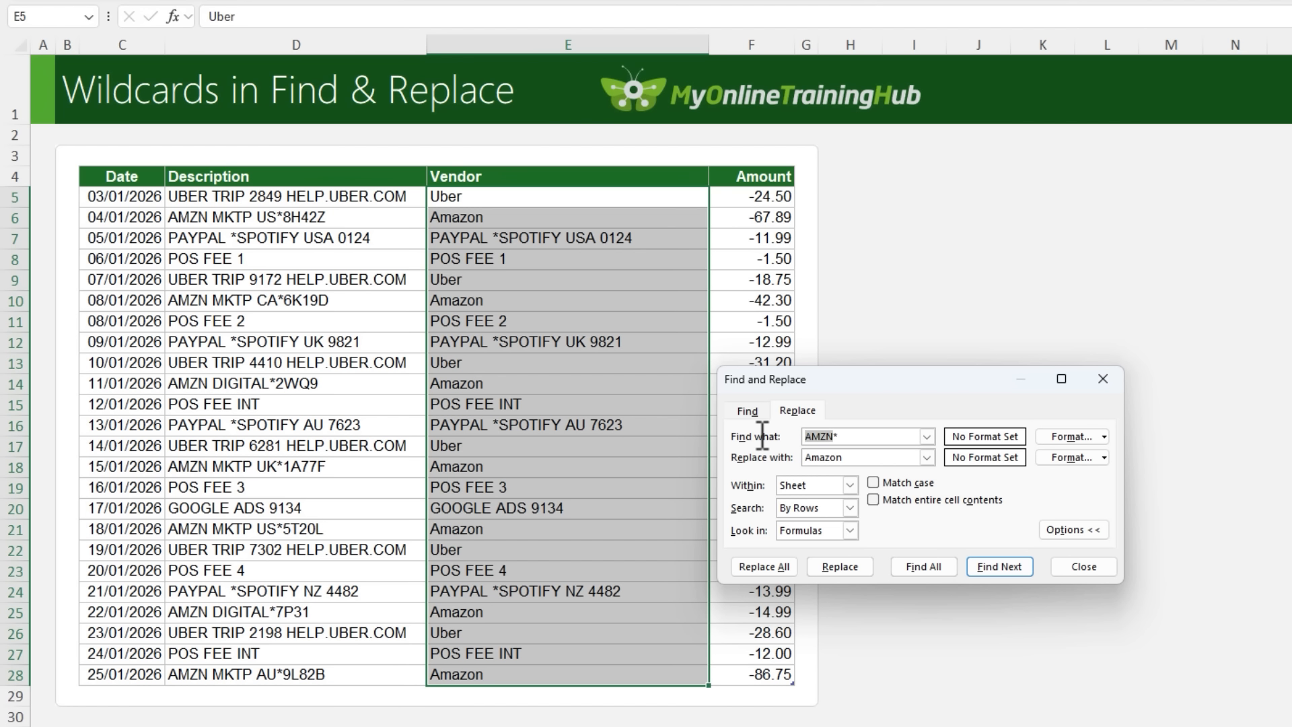
Replace every entry matching *SPOTIFY* in the selected Vendor cells with Spotify
text(*SPOTIFY*)
key(Tab)
text(Spotify)
click(781, 569)
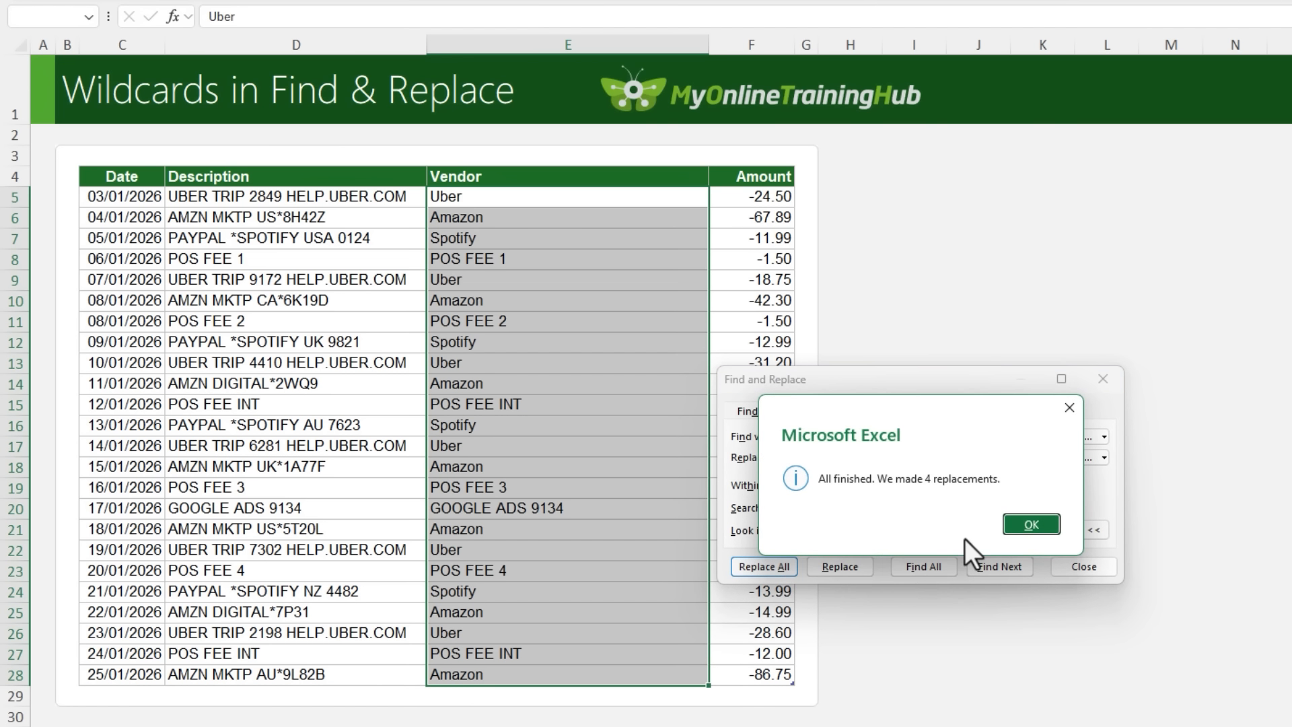
click(1049, 524)
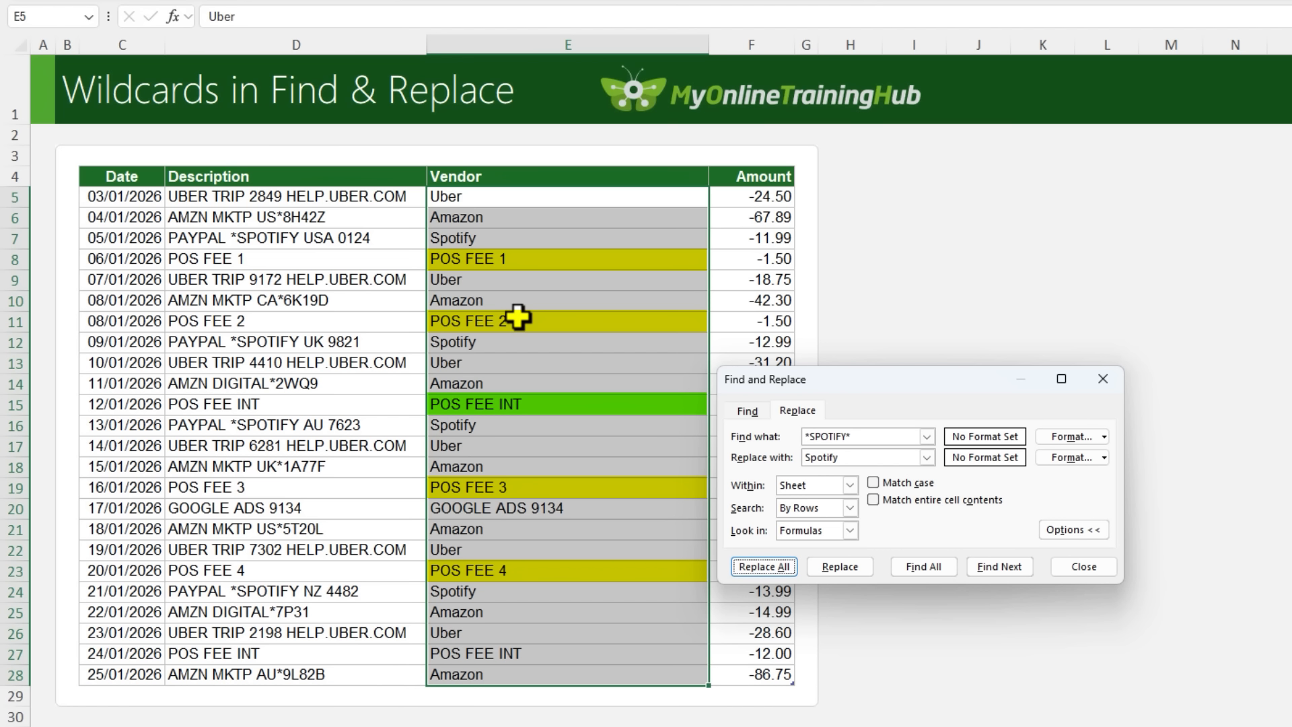
Replace all Vendor entries matching "POS FEE ?" with Local Bank Fee, matching entire cell contents, and close Find and Replace
click(851, 436)
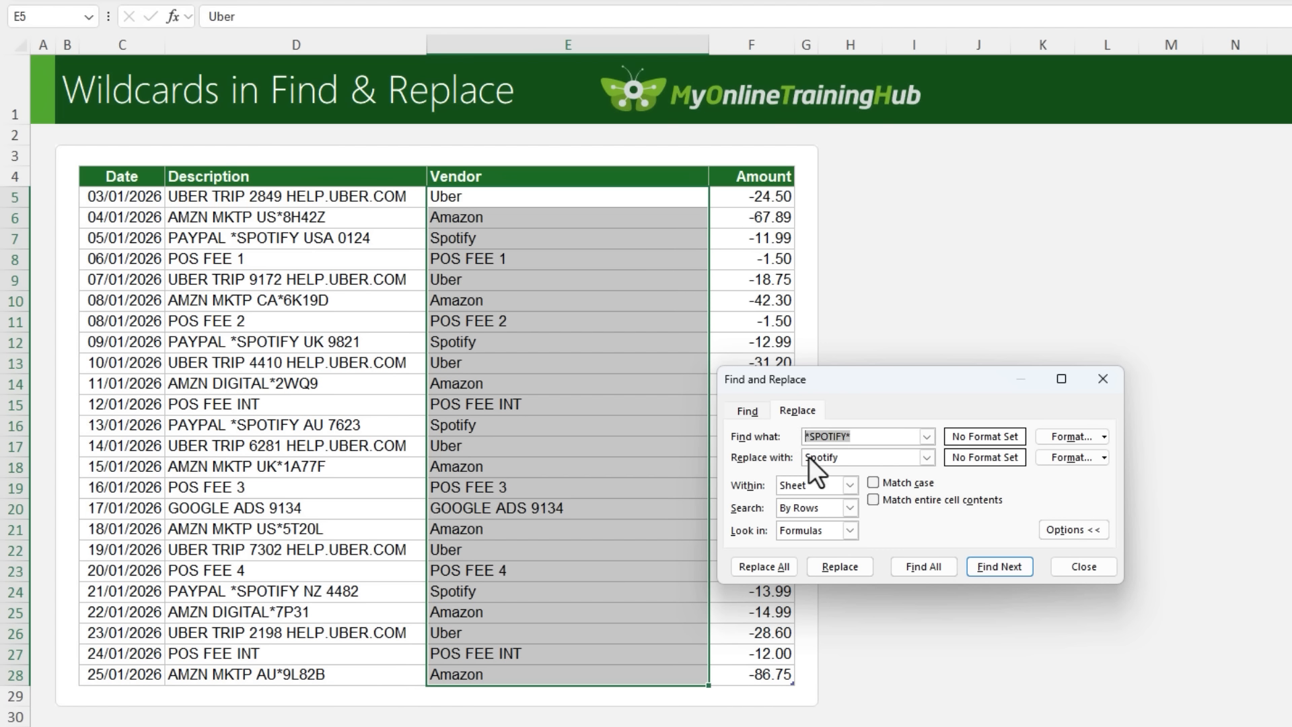
text(POS FEE ?)
drag(842, 461, 751, 458)
text(Local Bank Fee)
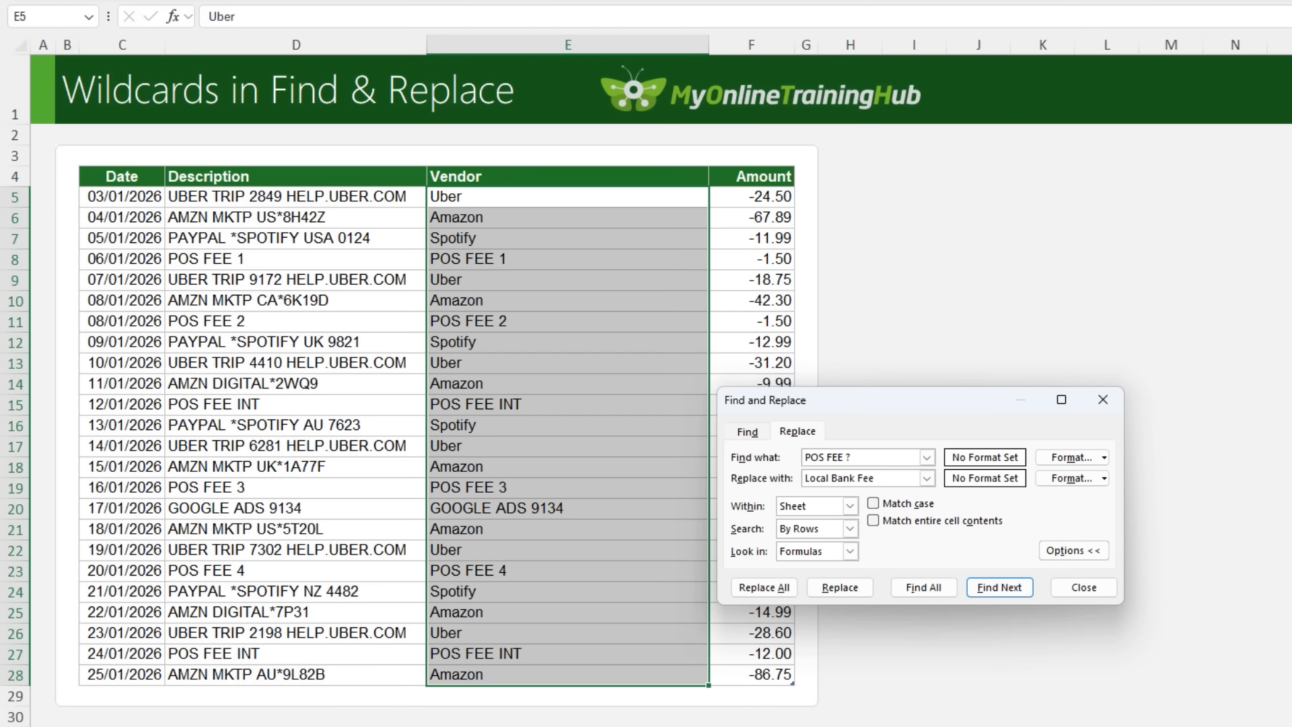
click(874, 521)
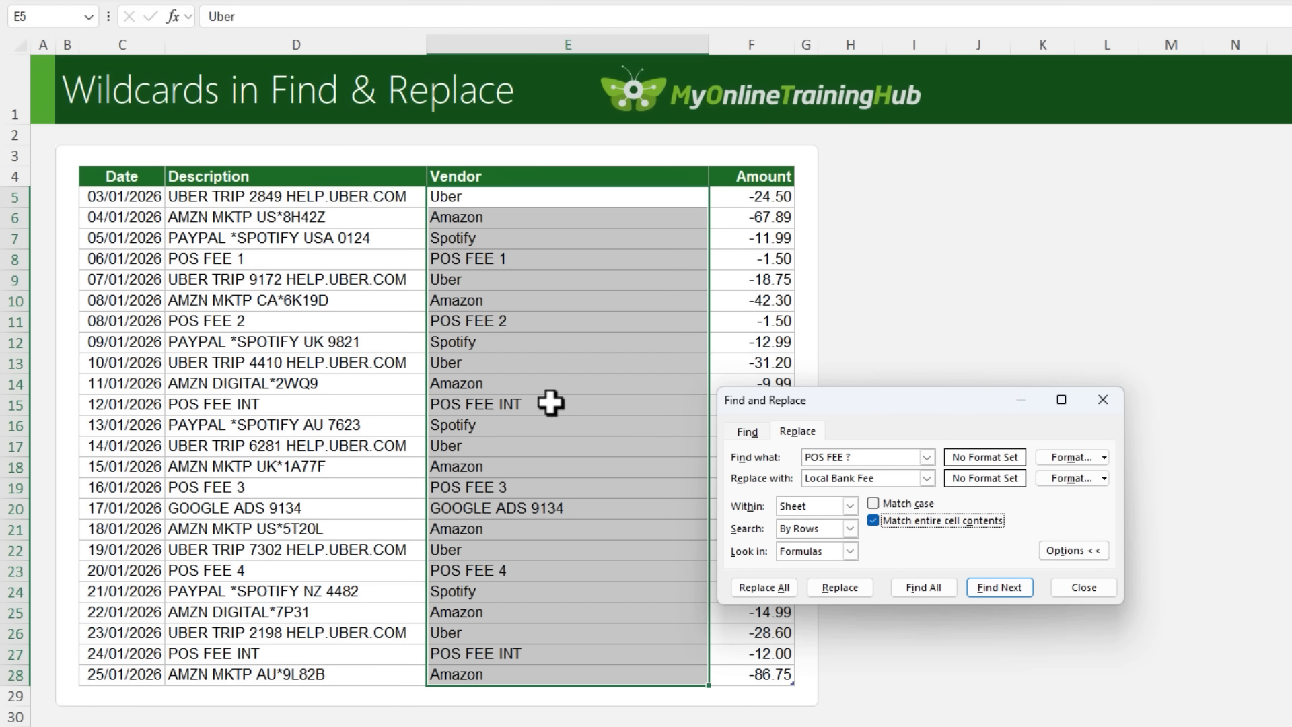
click(782, 588)
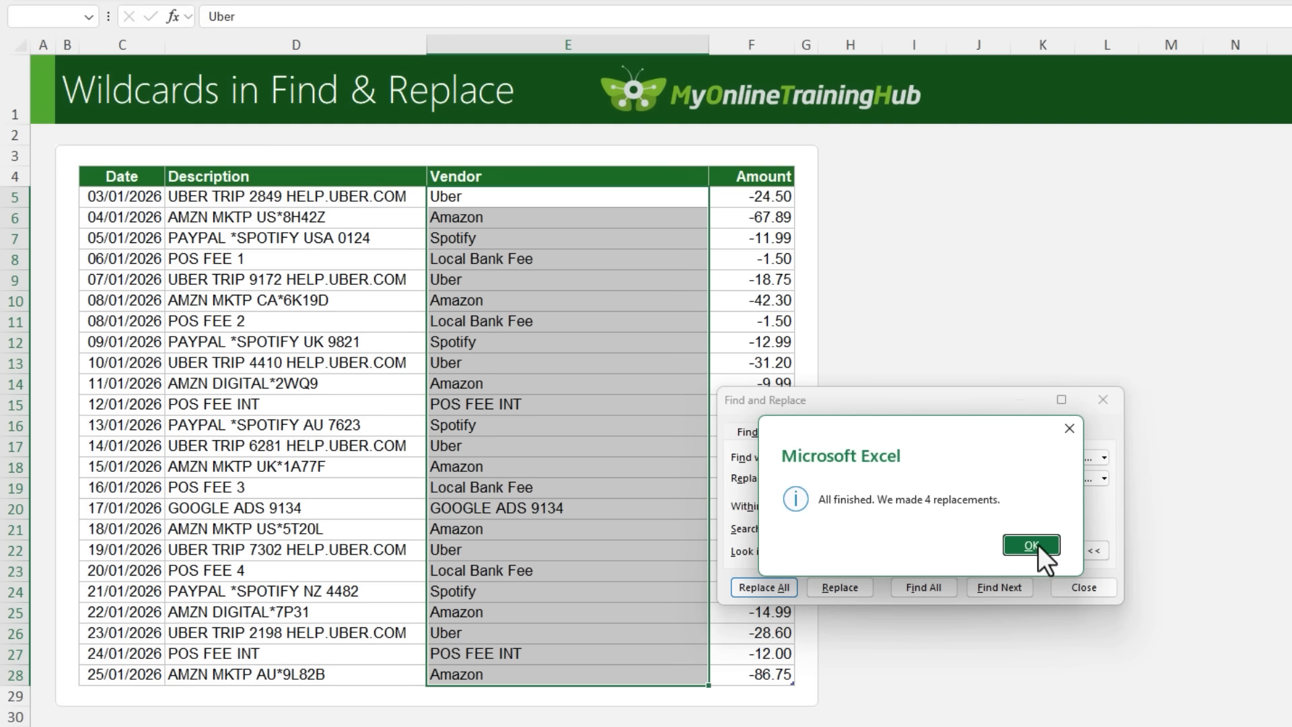
click(1038, 544)
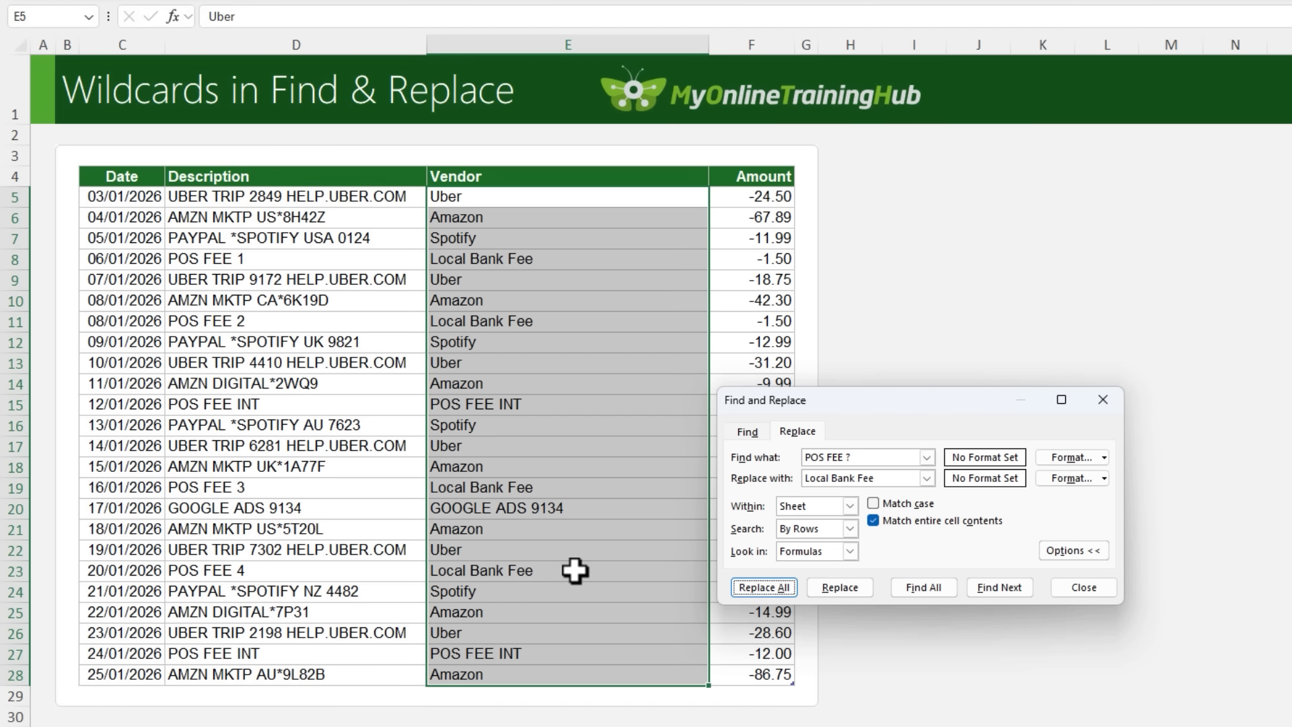
click(1077, 588)
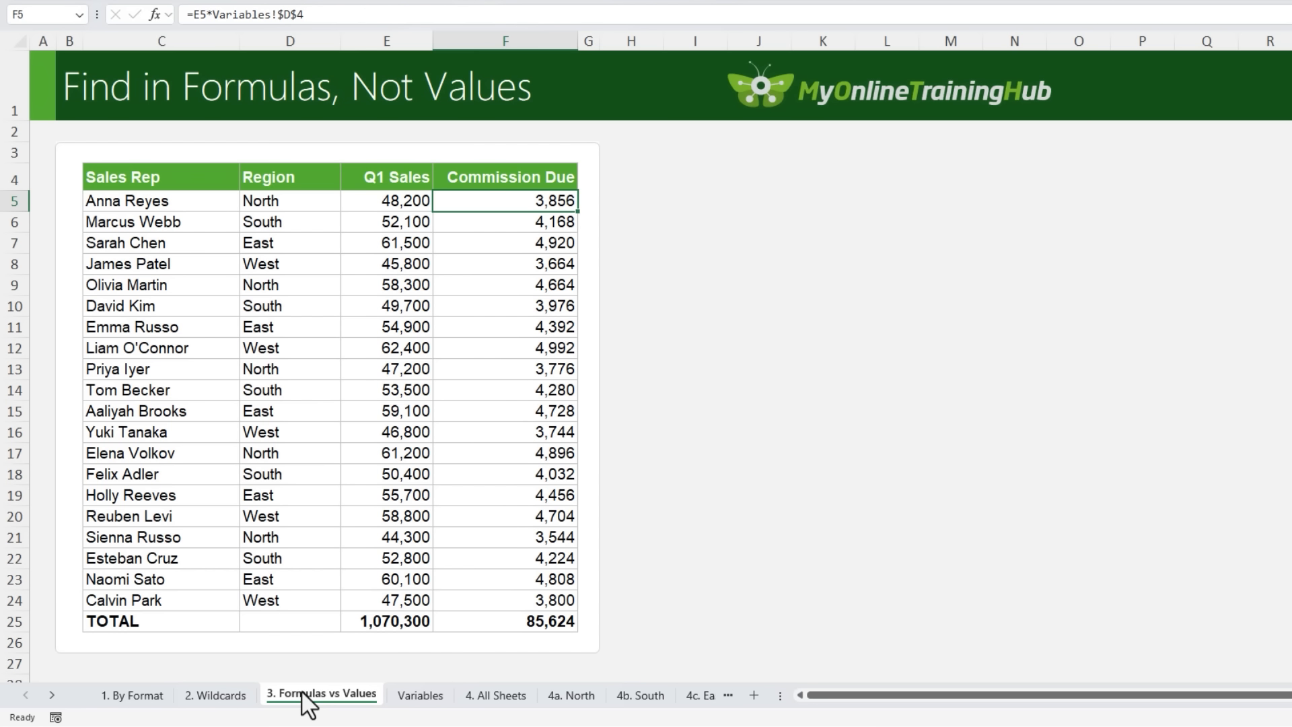
Copy the "3. Formulas vs Values" sheet into a new workbook
right_click(306, 696)
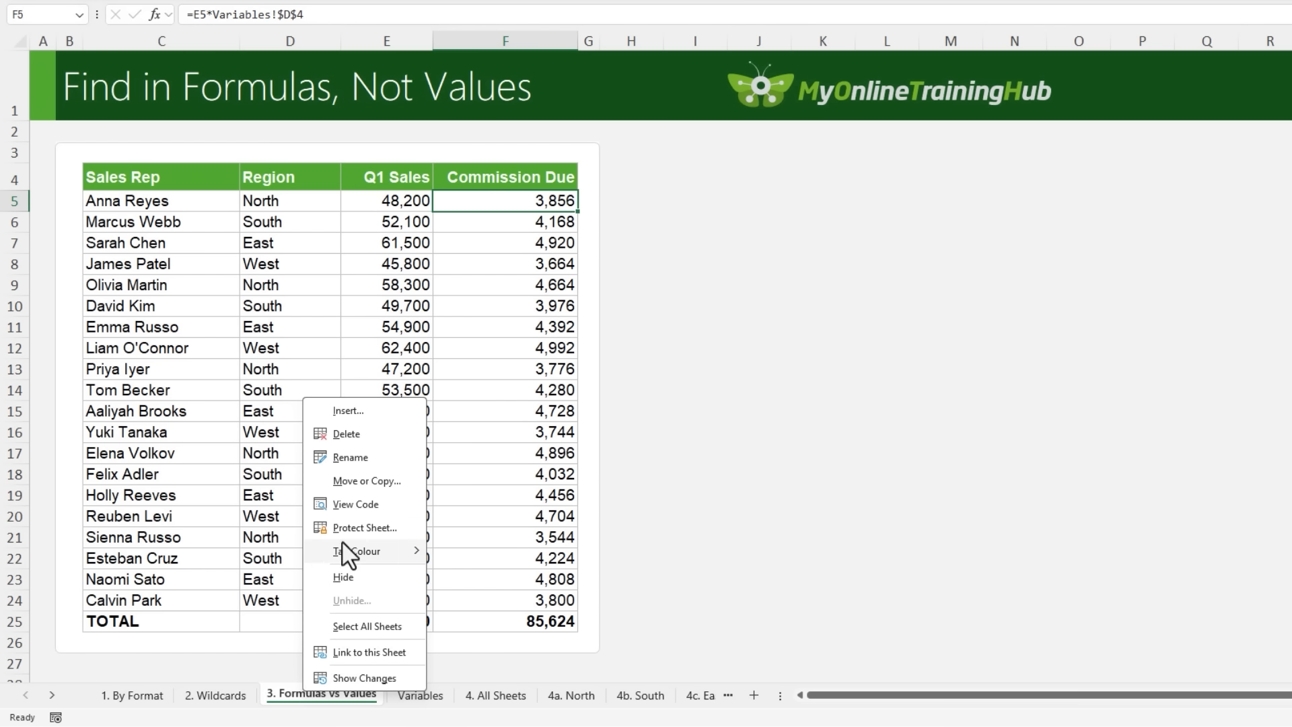
click(356, 482)
click(316, 613)
click(337, 417)
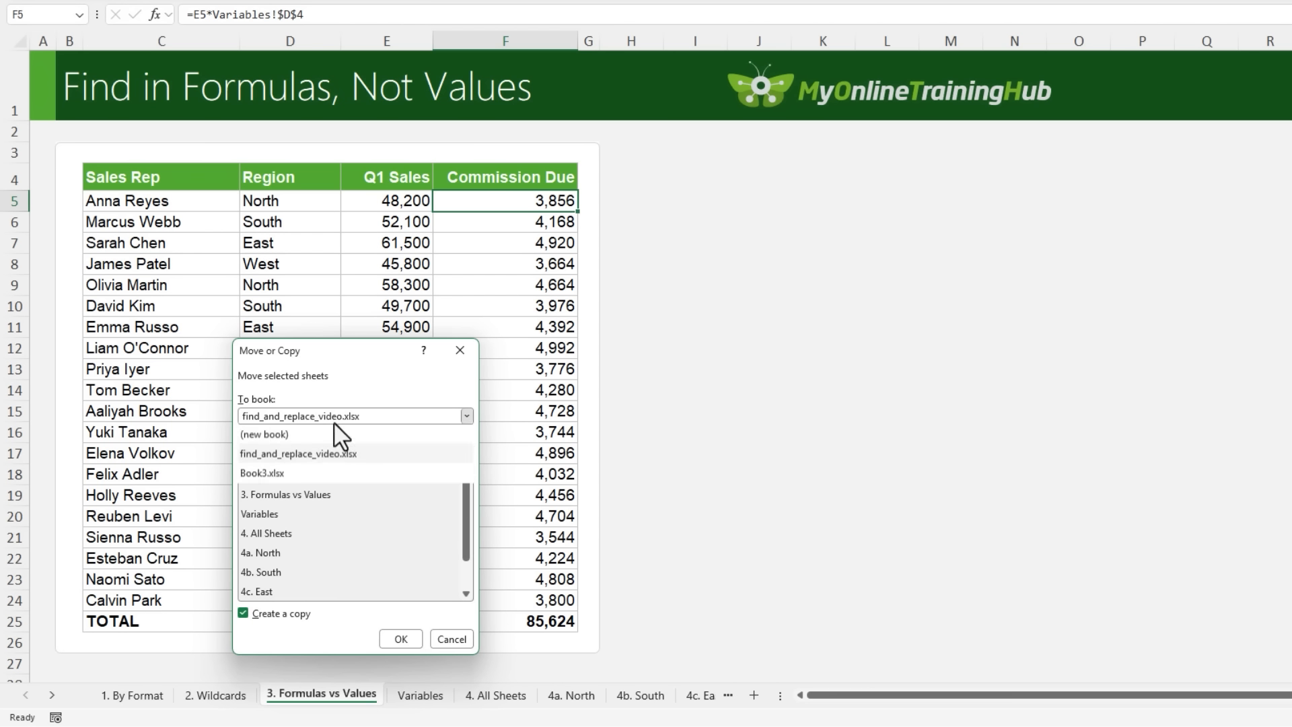
click(317, 435)
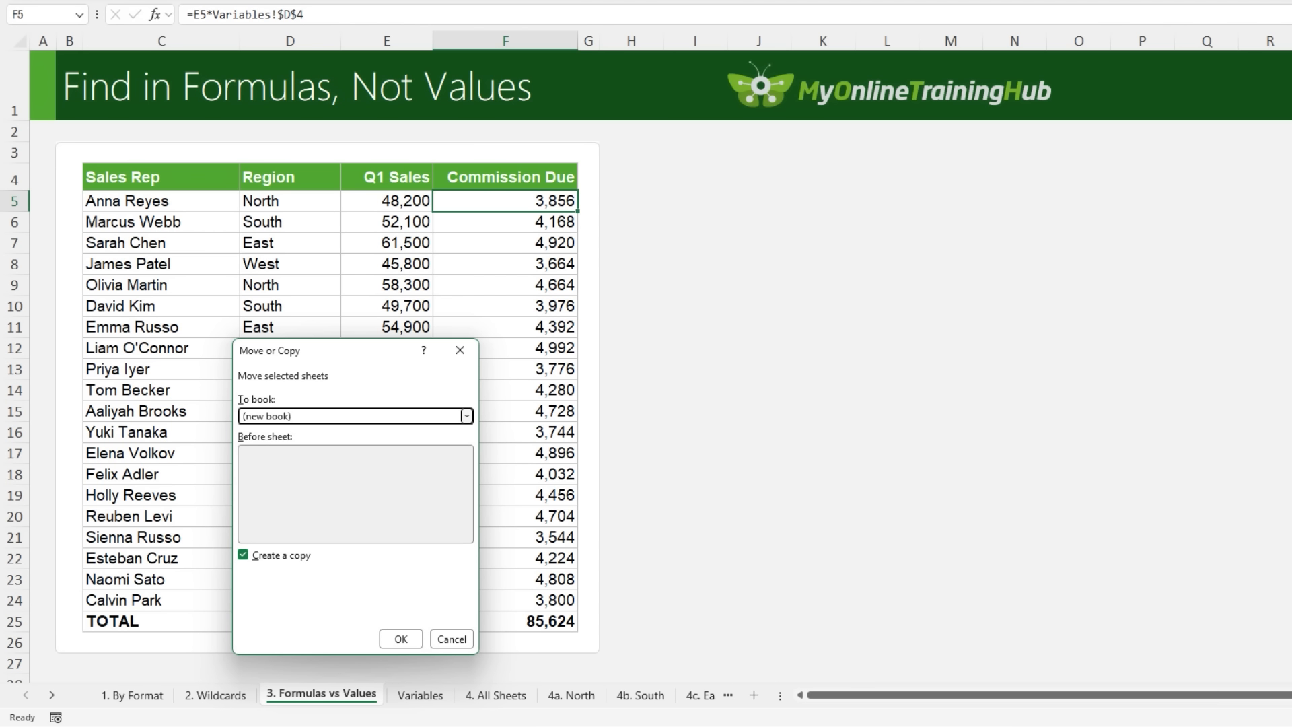
click(400, 639)
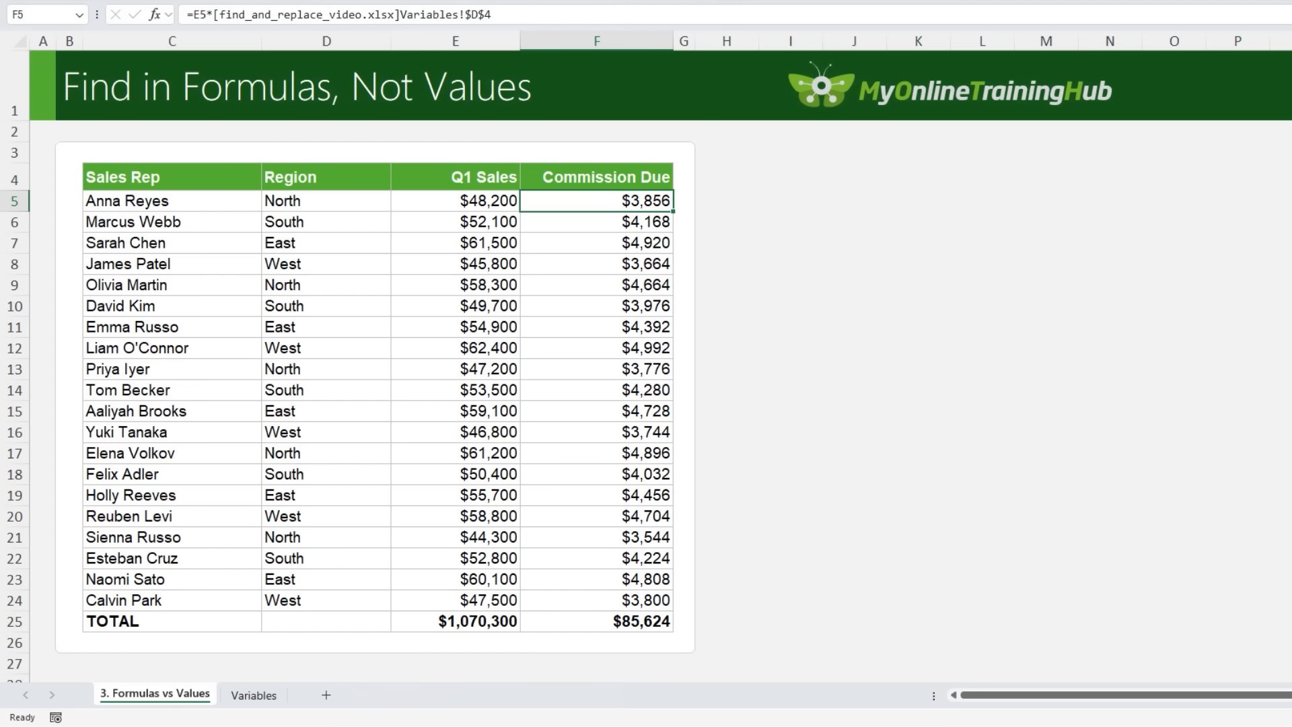
Copy the external workbook reference [find_and_replace_video.xlsx] from the formula in F5, leaving the formula unedited
drag(399, 14, 214, 14)
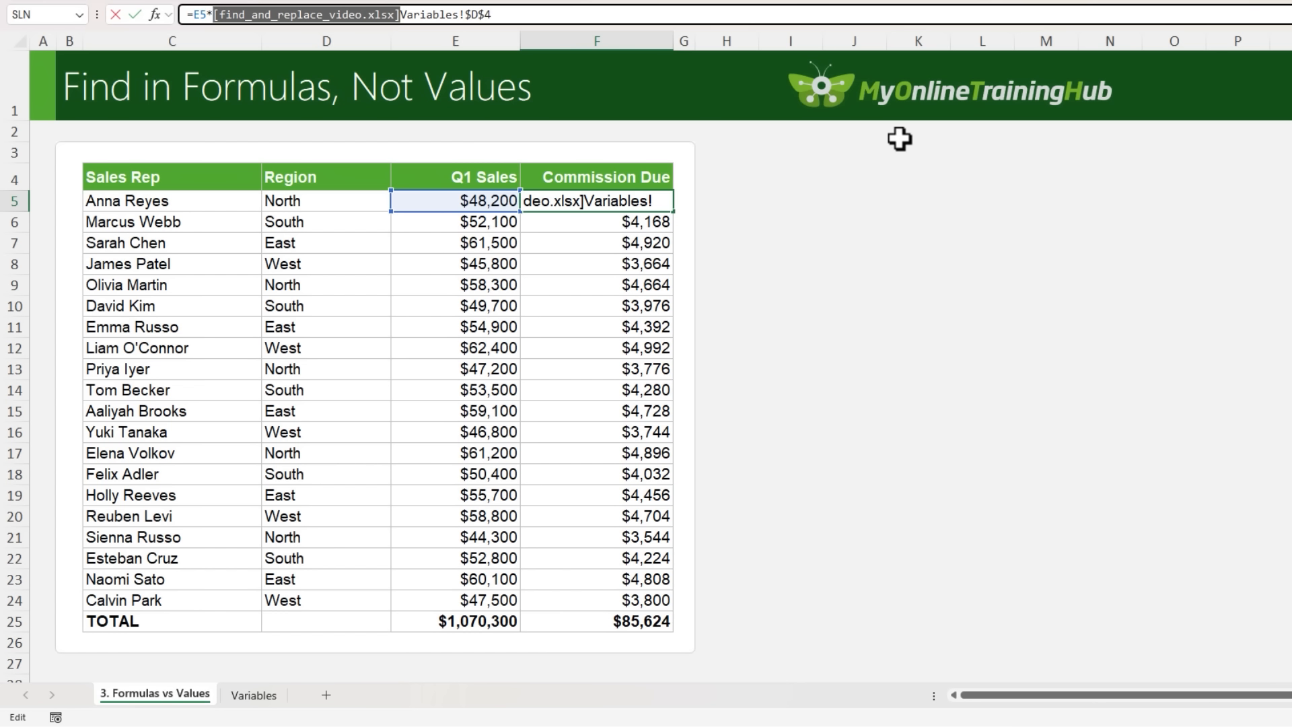
key(ctrl+c)
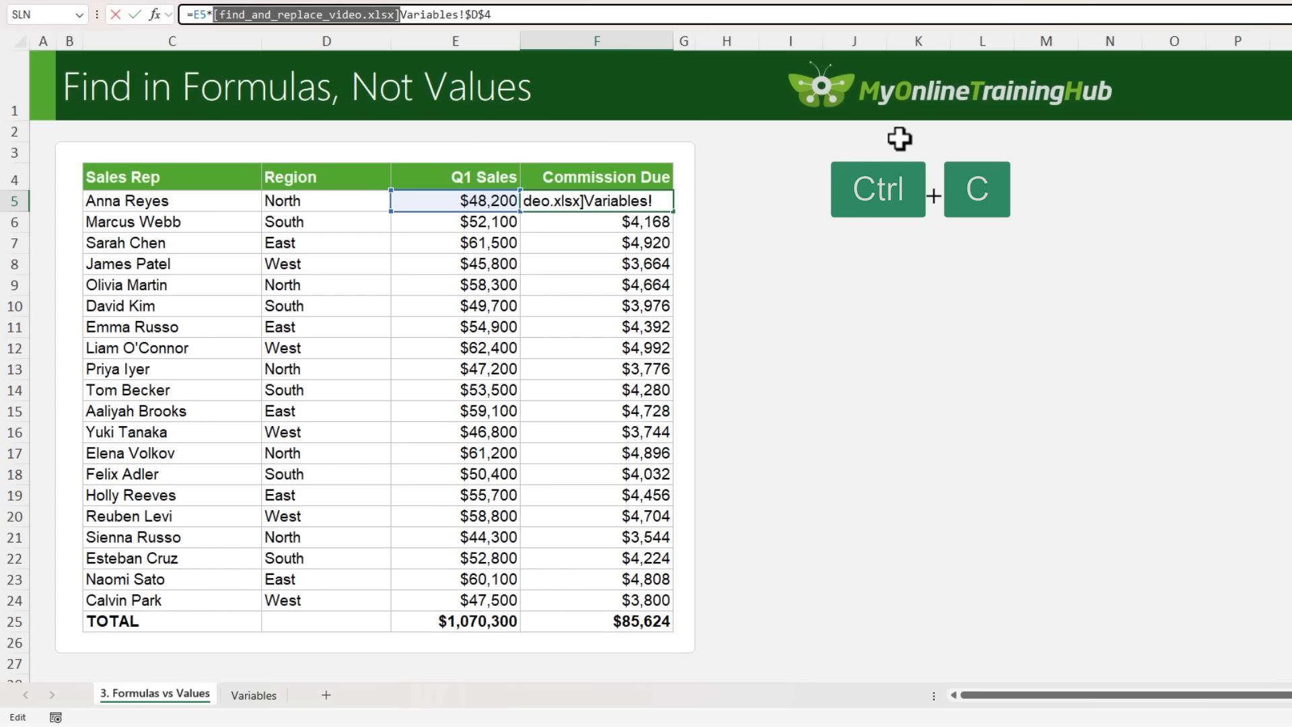
key(Escape)
Replace all occurrences of the copied workbook reference with nothing in the sheet's formulas, and check the Commission Due formulas below F5
key(ctrl+h)
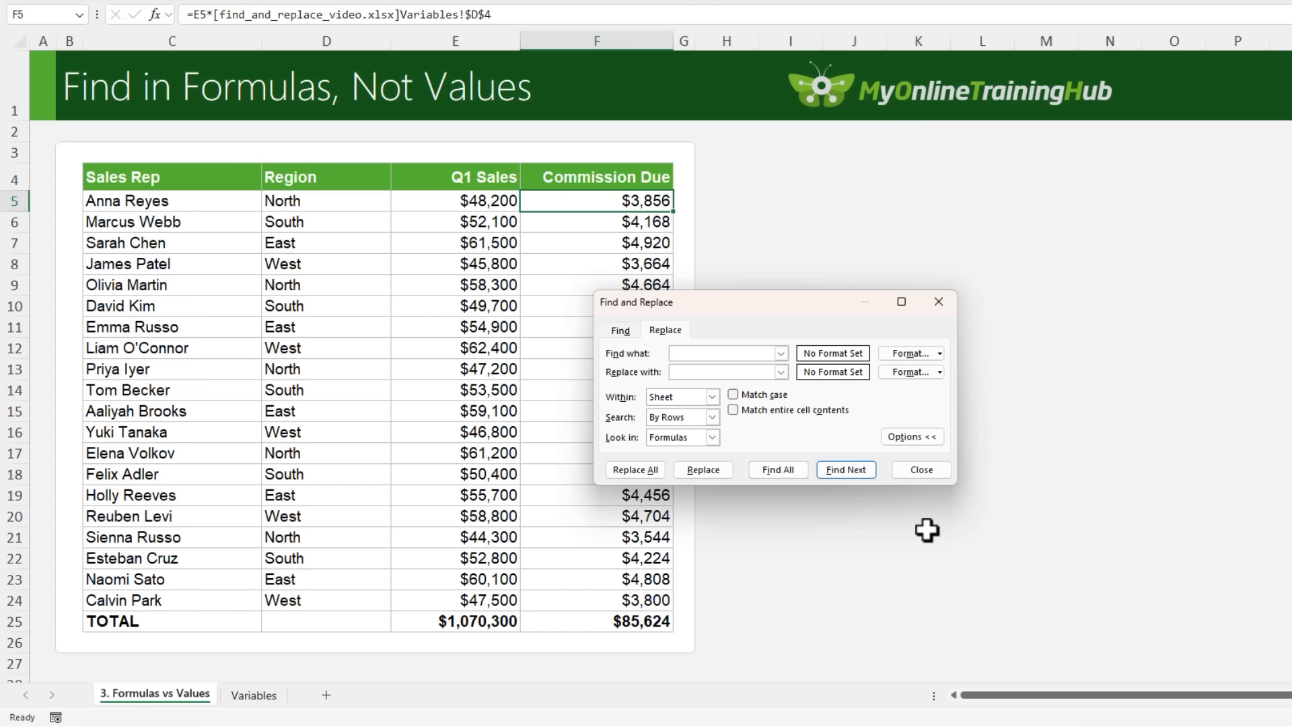
key(ctrl+v)
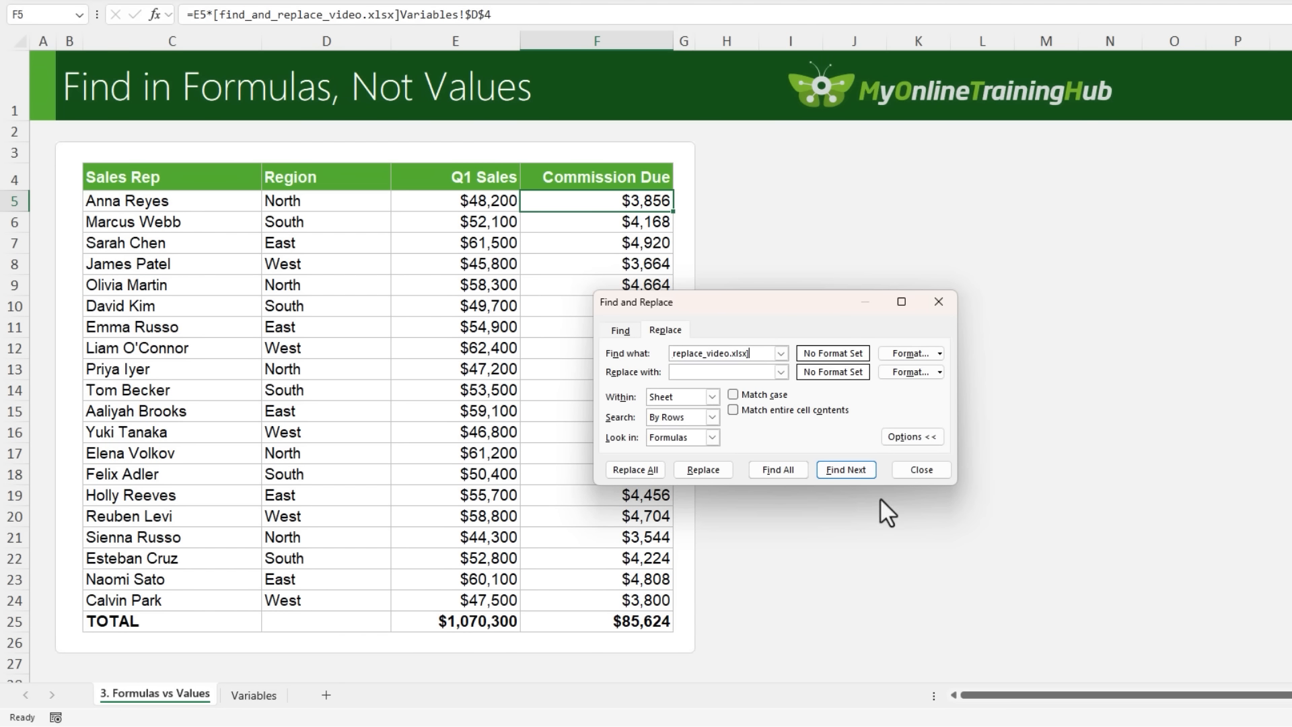
click(700, 373)
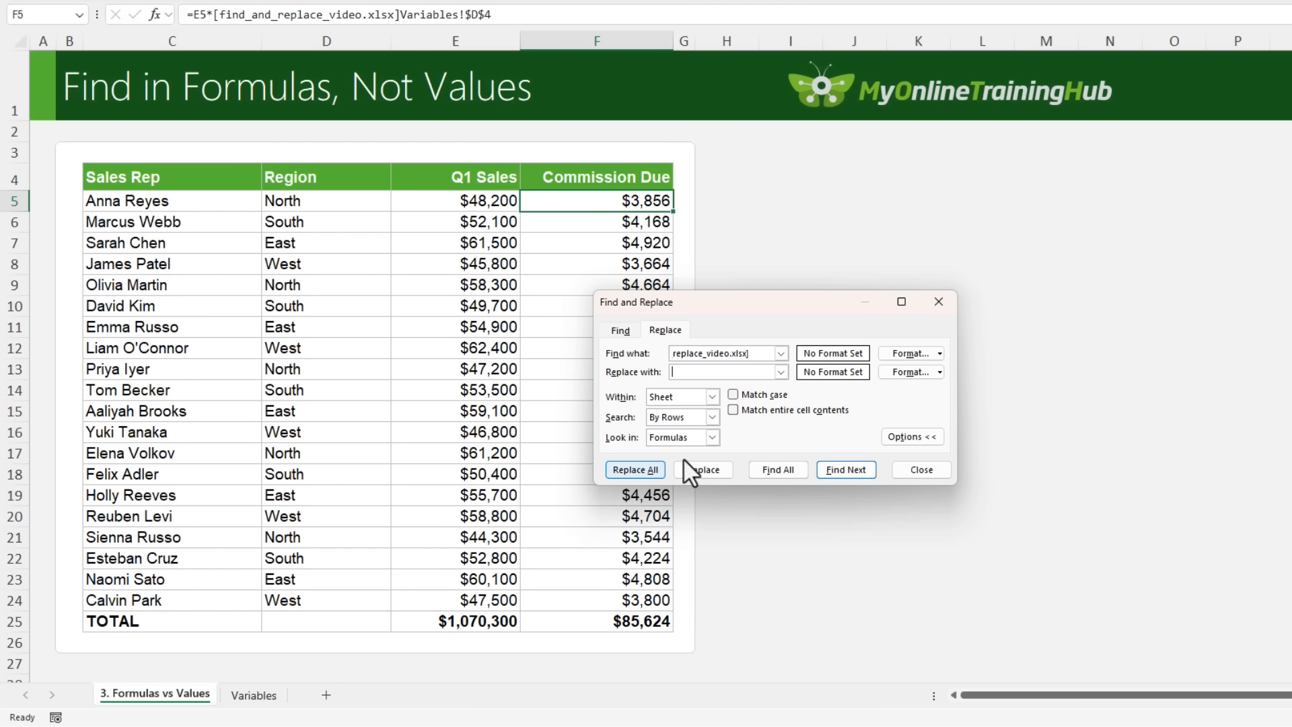
click(637, 470)
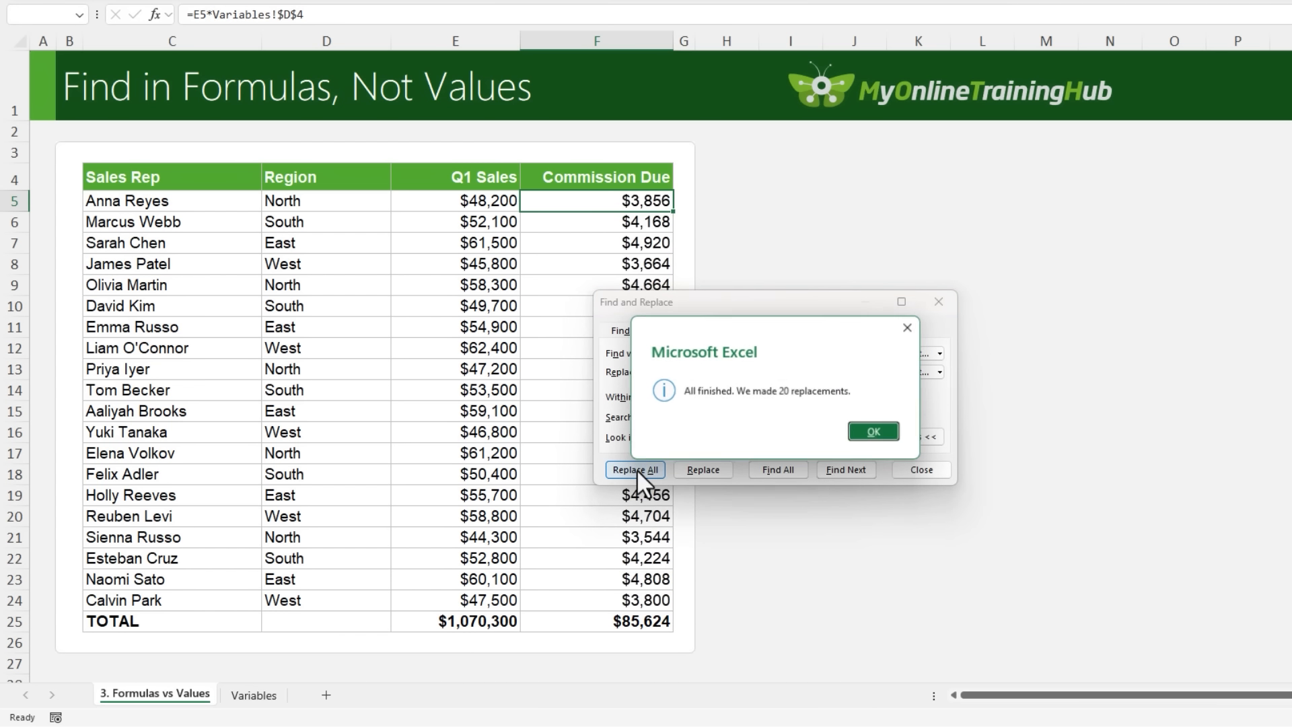
click(868, 432)
click(916, 470)
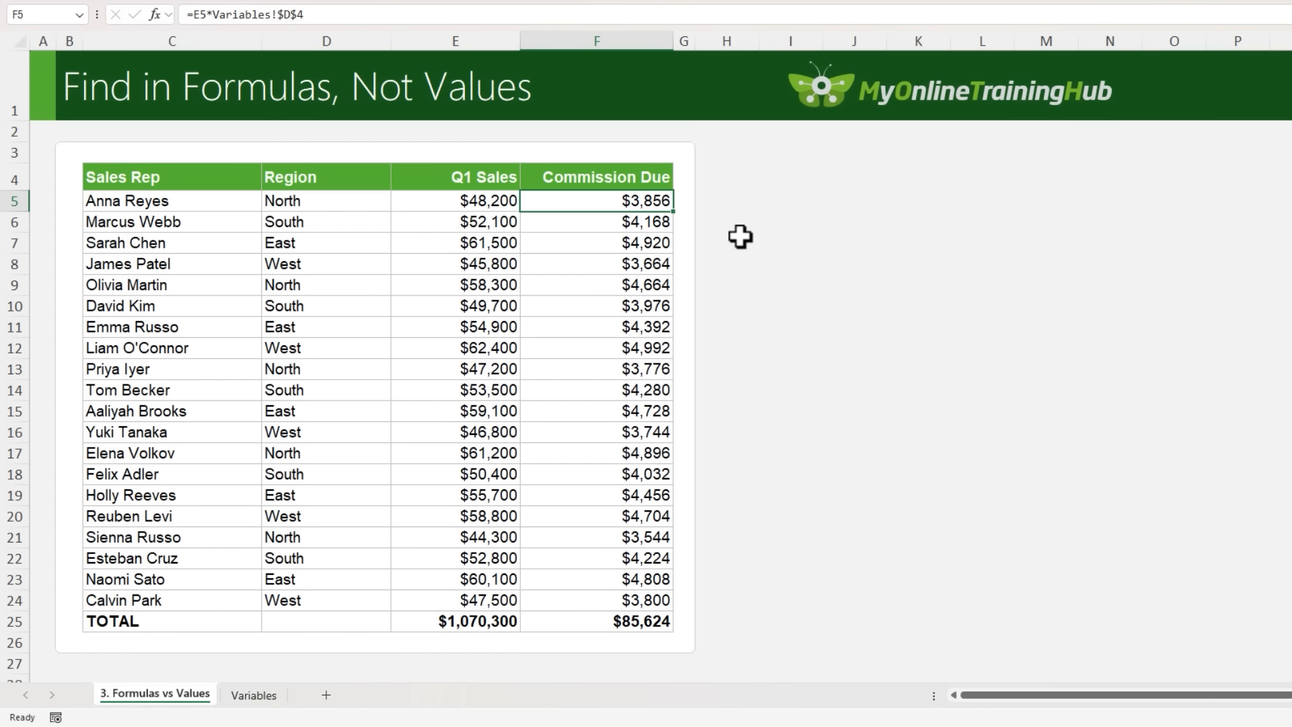
key(Down)
key(Down)
key(Down)
key(Down)
key(Down)
key(Down)
key(Down)
key(Down)
key(Down)
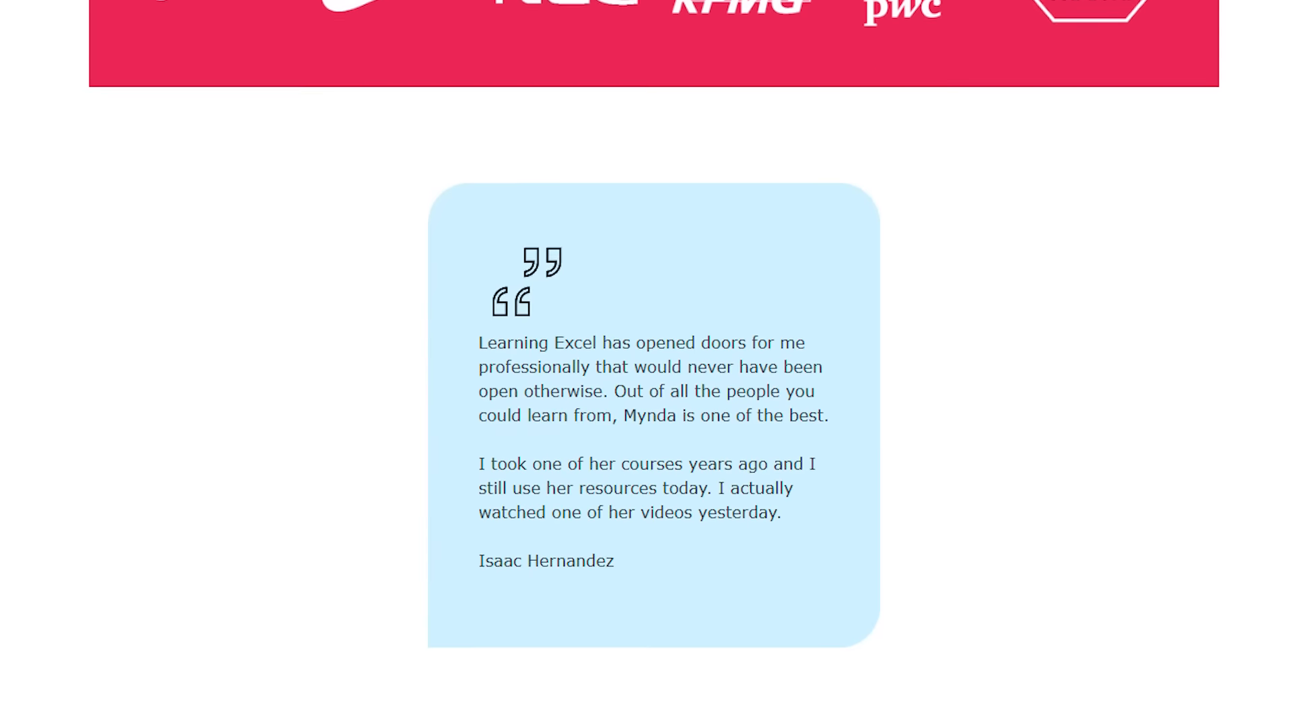
scroll(646, 363, down, 20)
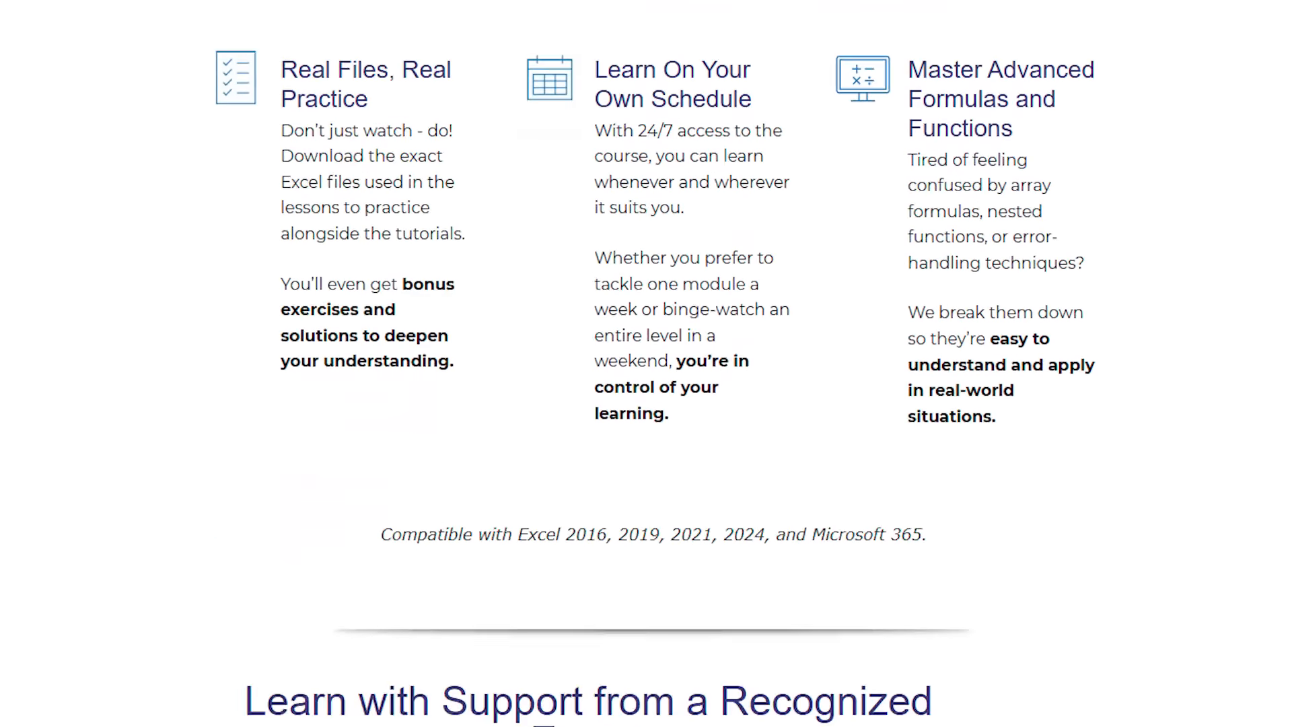
scroll(646, 363, down, 20)
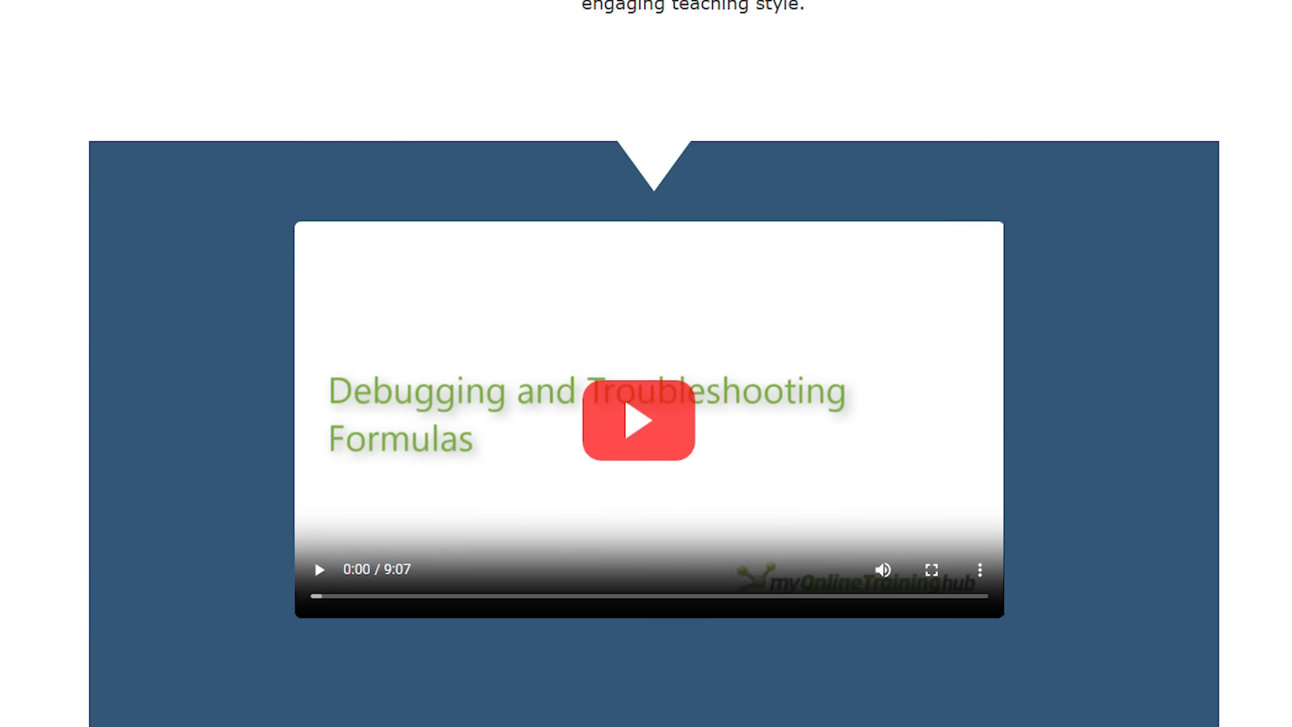
scroll(646, 364, down, 12)
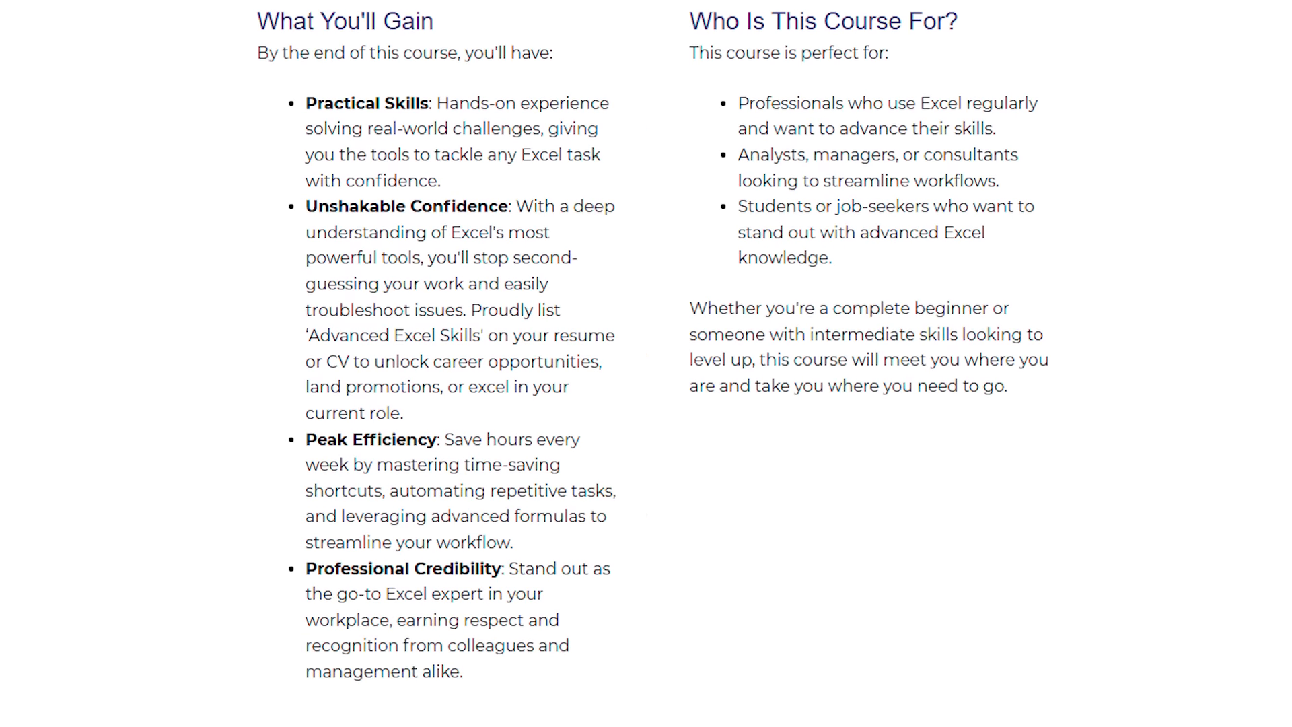
scroll(646, 363, down, 3)
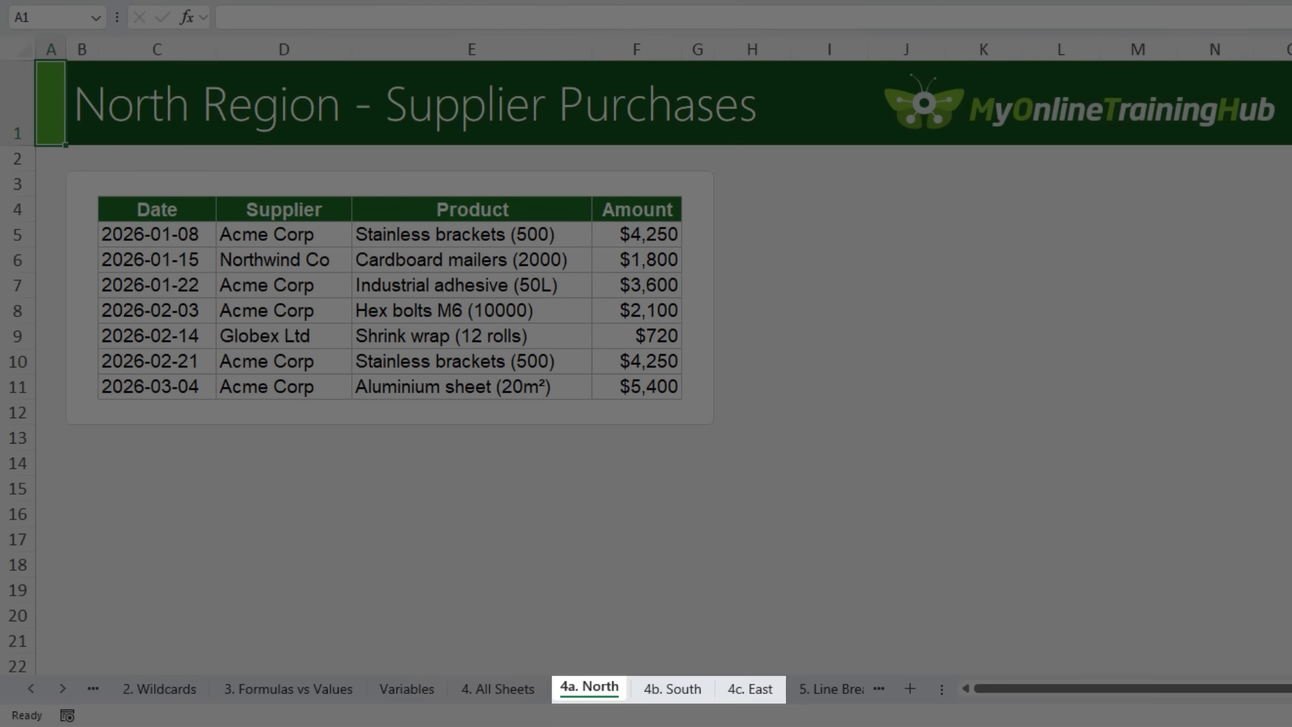
Review the supplier purchases on the 4a. North, 4b. South and 4c. East sheets, ending on 4a. North
key(ctrl+Page_Down)
key(ctrl+Page_Up)
key(ctrl+Page_Down)
key(ctrl+Page_Down)
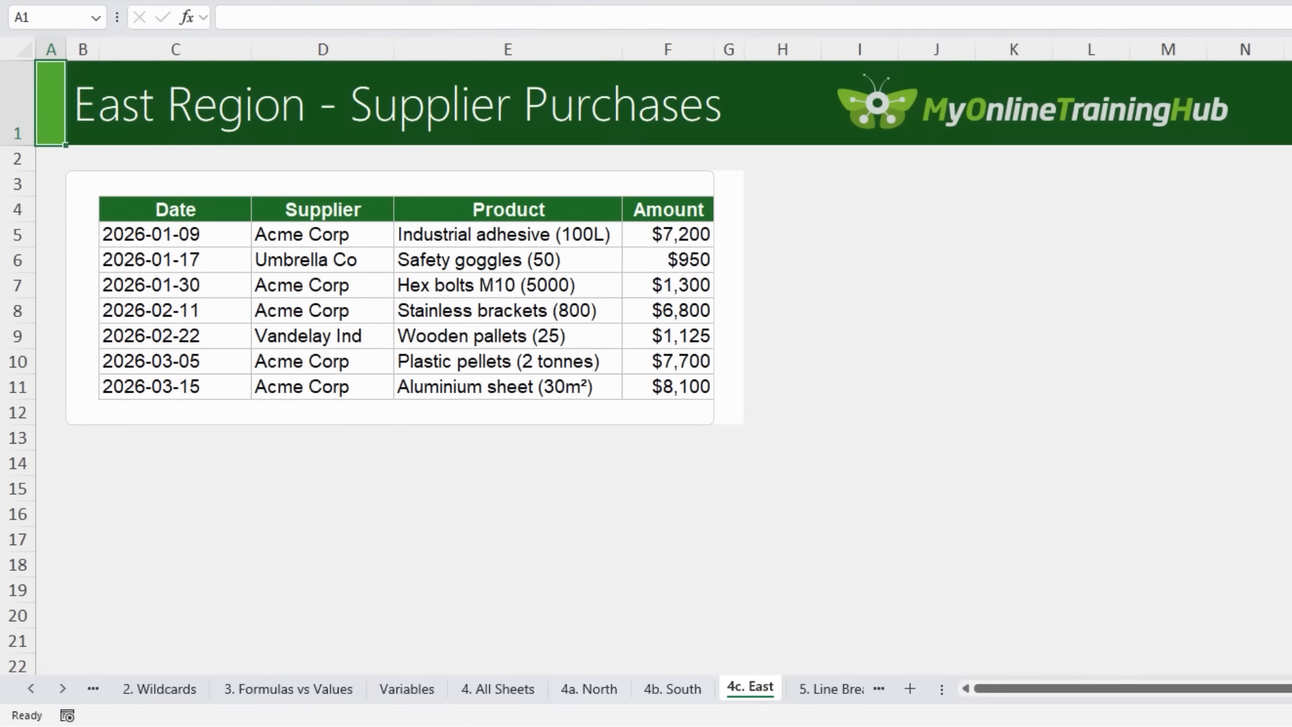
key(ctrl+Page_Up)
key(ctrl+Page_Up)
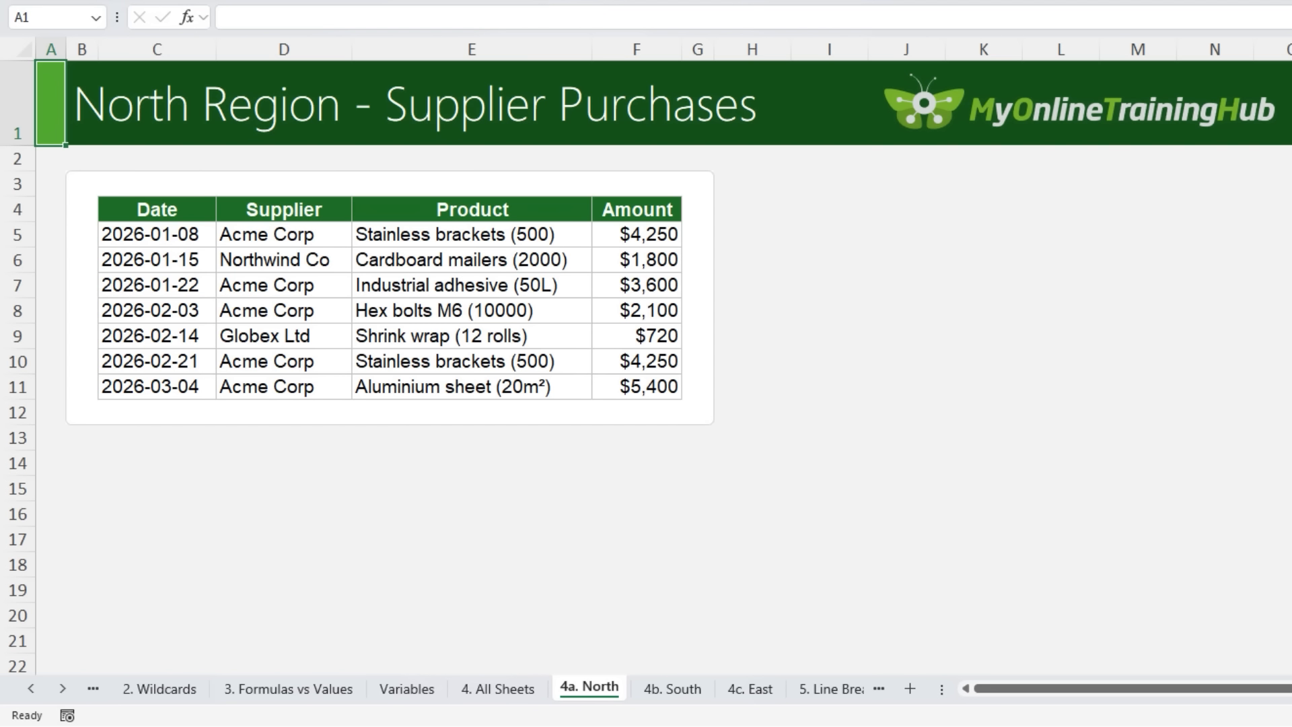
List every "Acme Corp" cell across the whole workbook with "Acme Global" set as the replacement, enlarging the dialog to review the matches
key(ctrl+h)
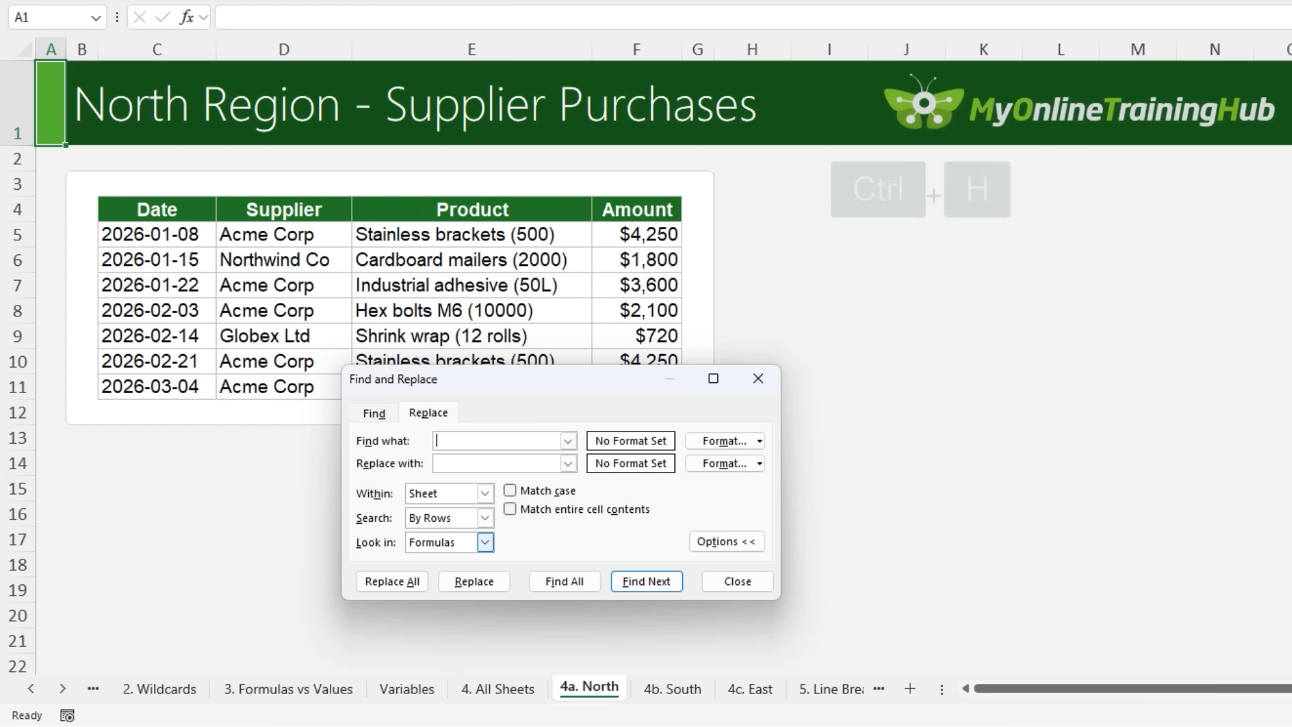
text(Acme Corp)
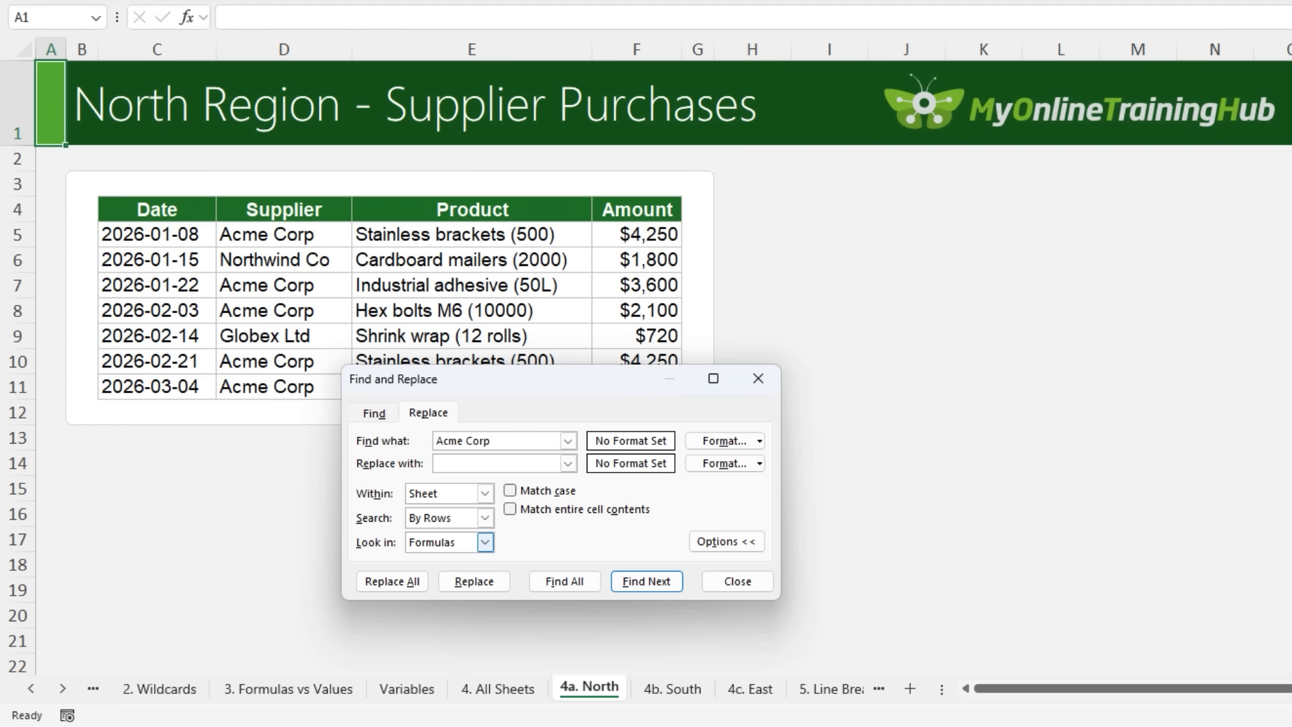
text(Acme Global)
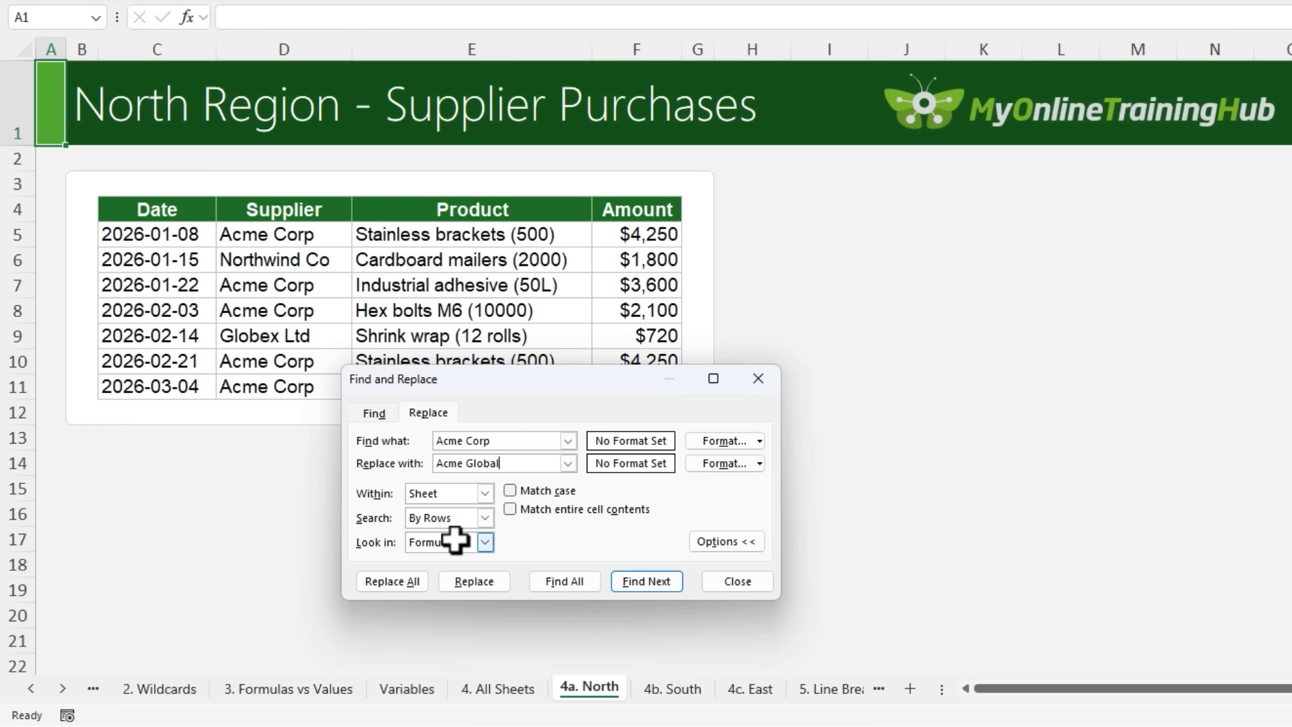
click(485, 494)
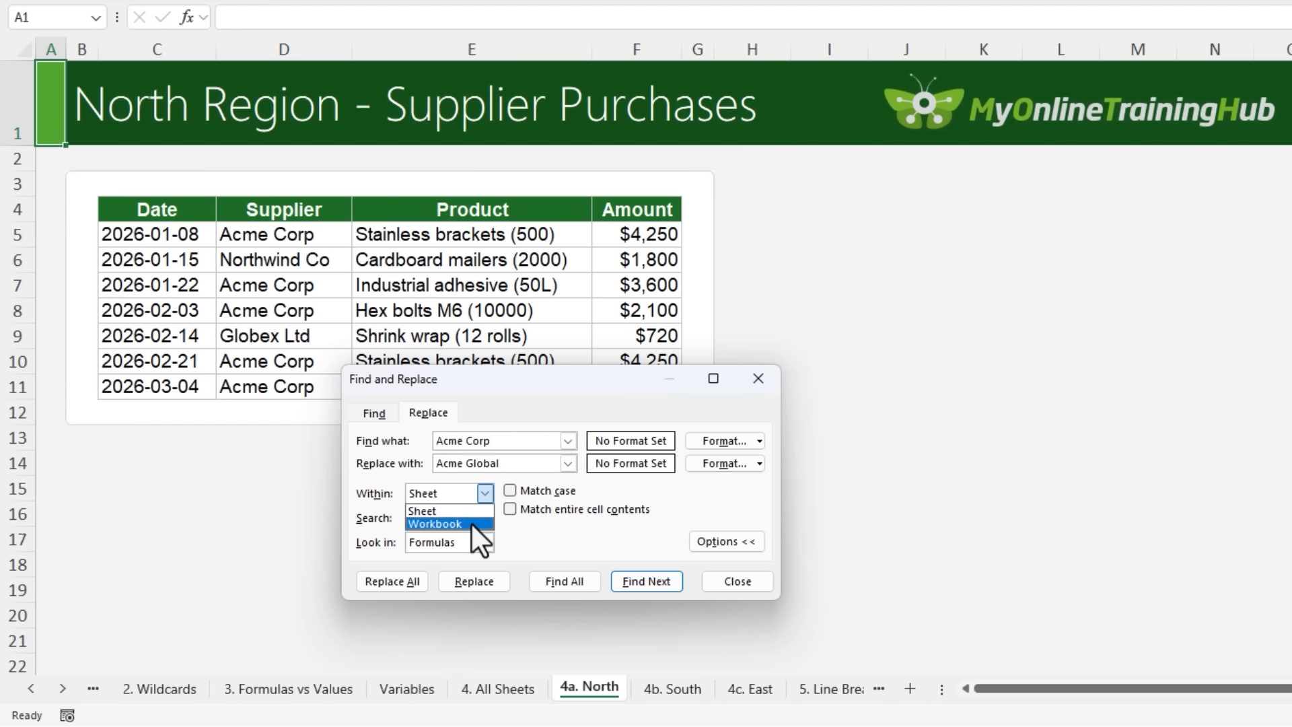
click(471, 523)
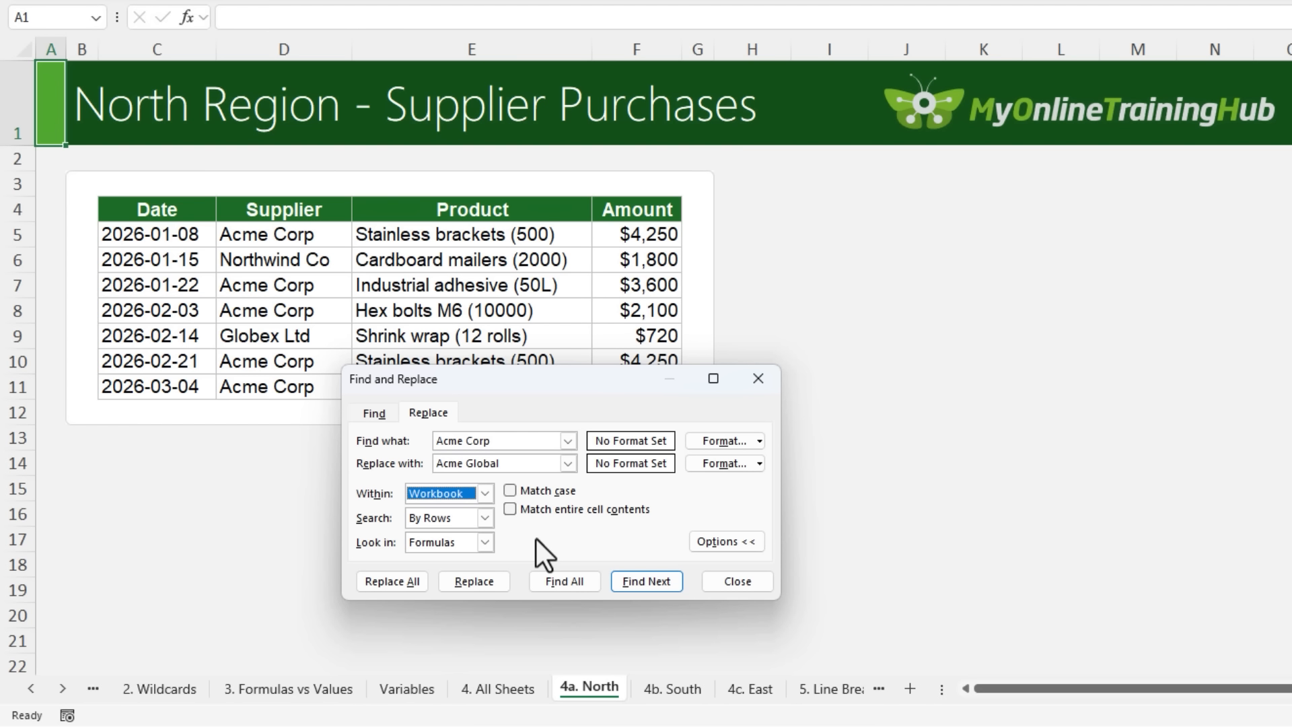
click(598, 574)
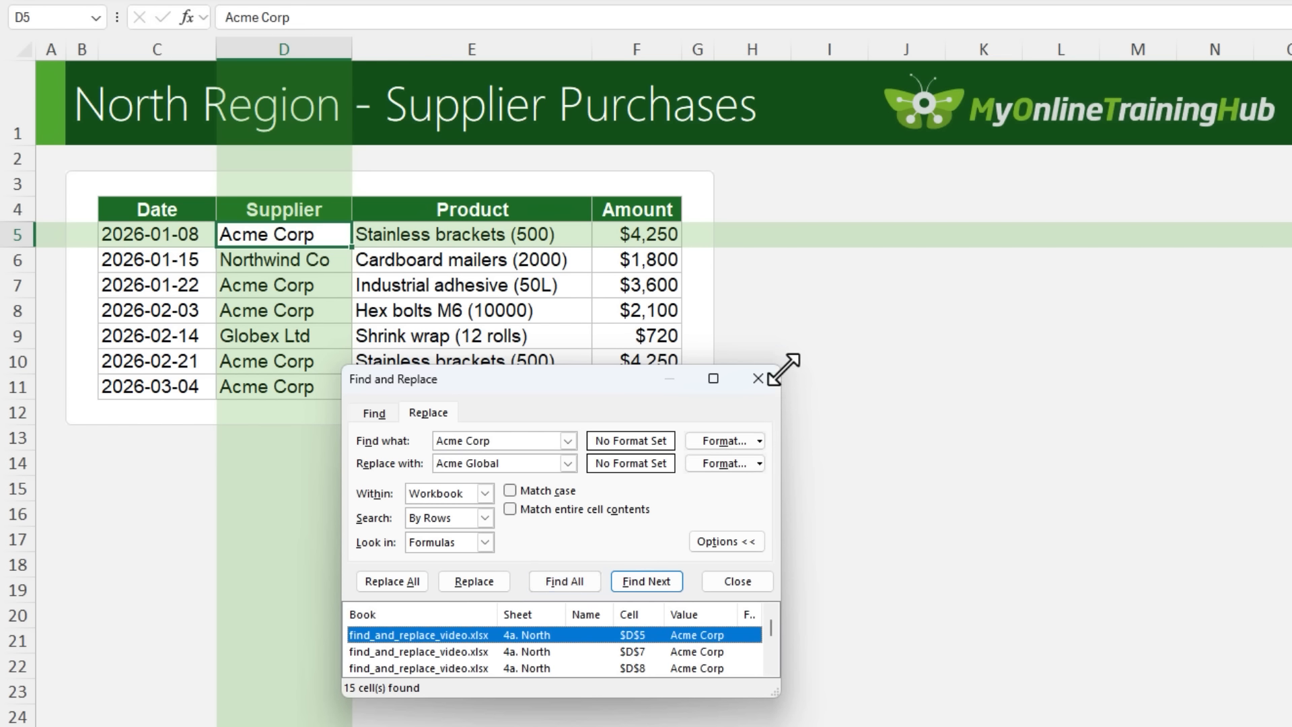
drag(784, 369, 997, 187)
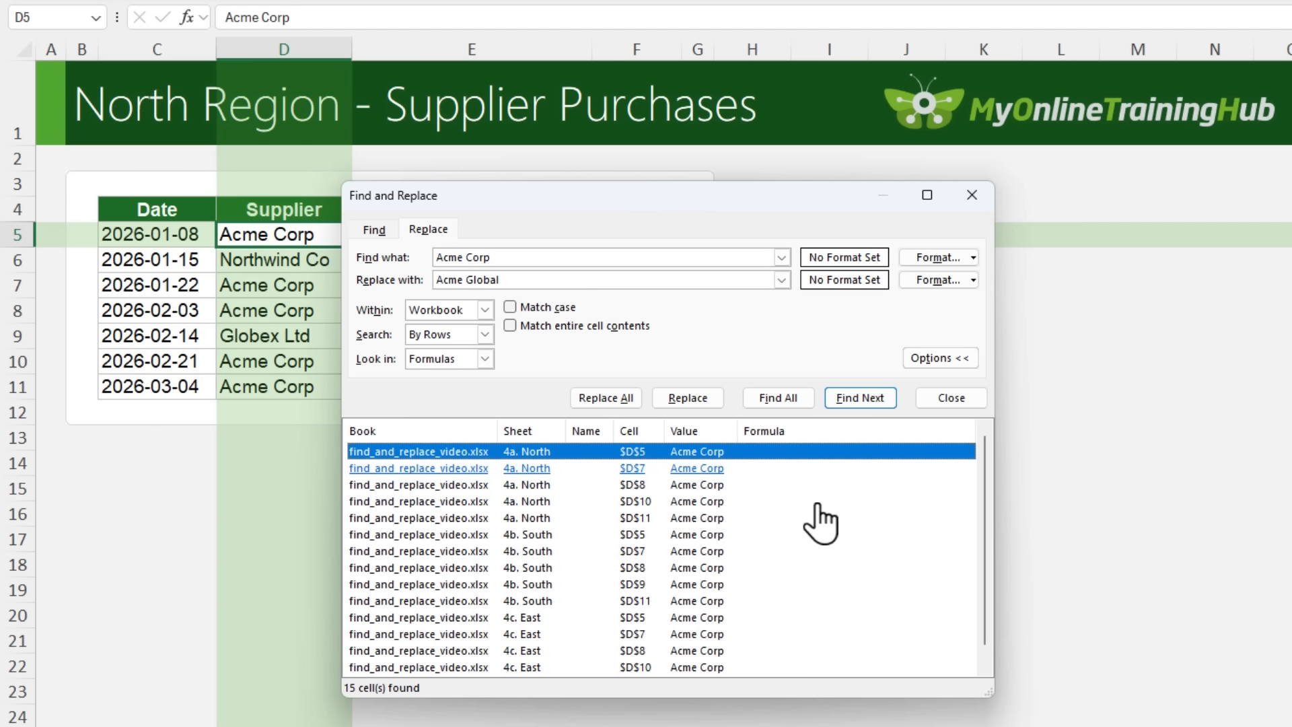
Replace all the listed "Acme Corp" entries with "Acme Global" and close Find and Replace
click(609, 398)
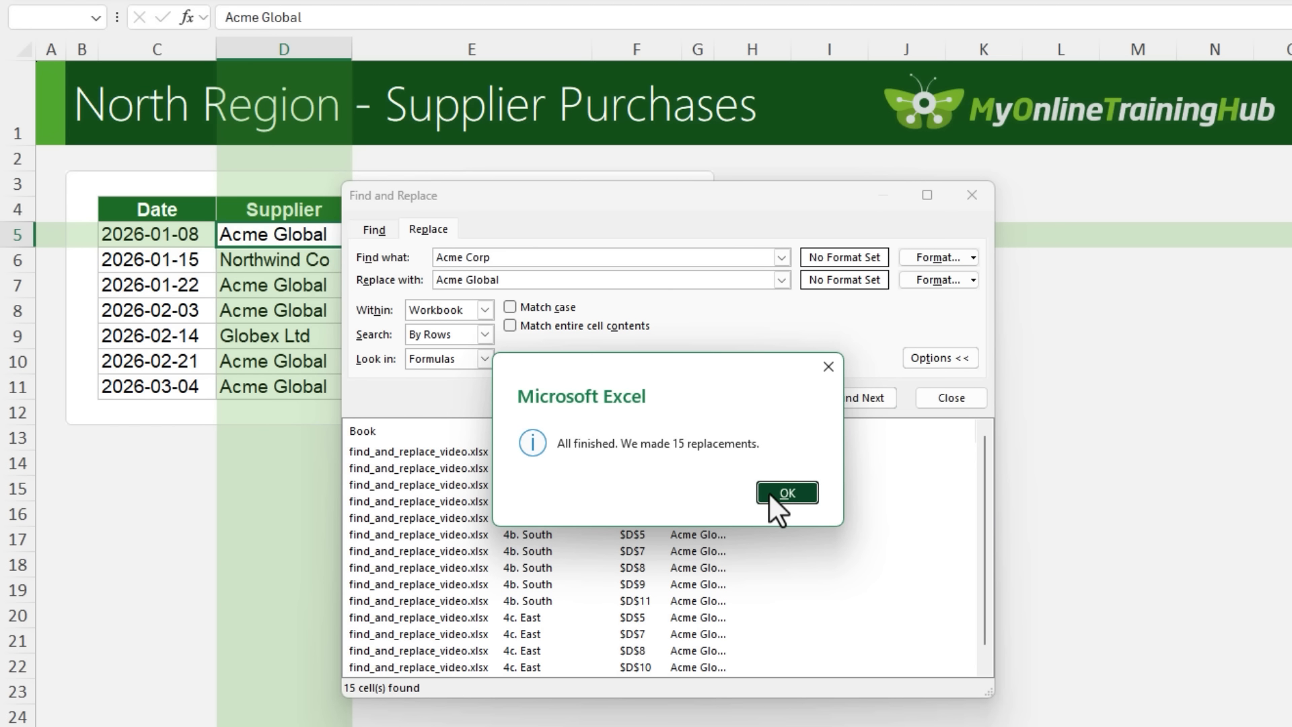
click(770, 494)
click(971, 195)
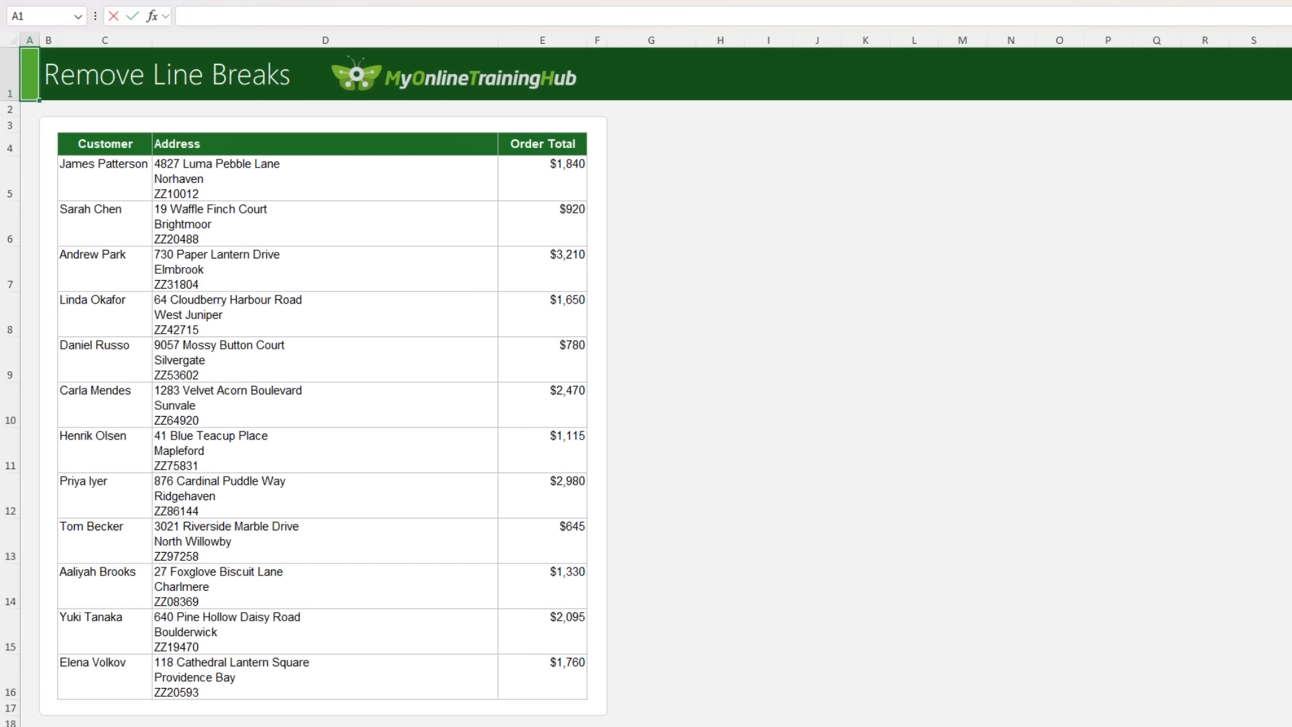
Replace all line breaks in the Address cells D5:D16 of the Remove Line Breaks sheet with a comma and a space
click(441, 163)
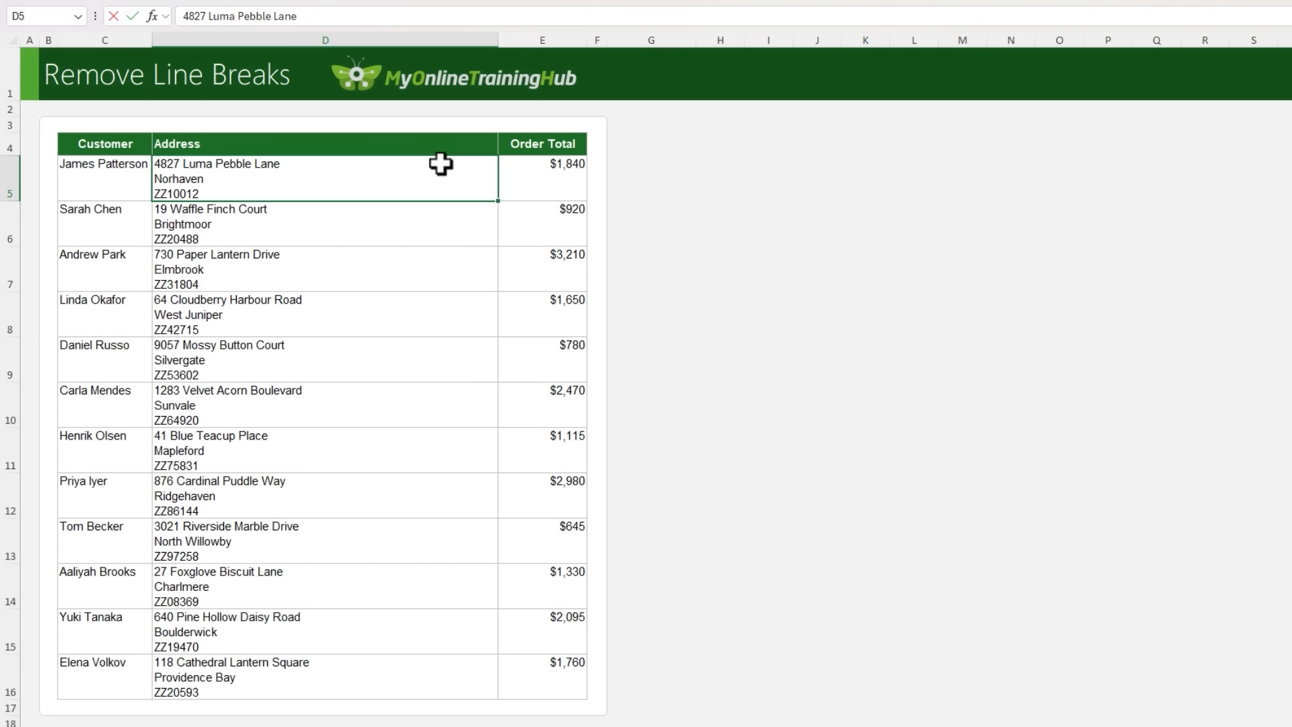
key(ctrl+shift+Down)
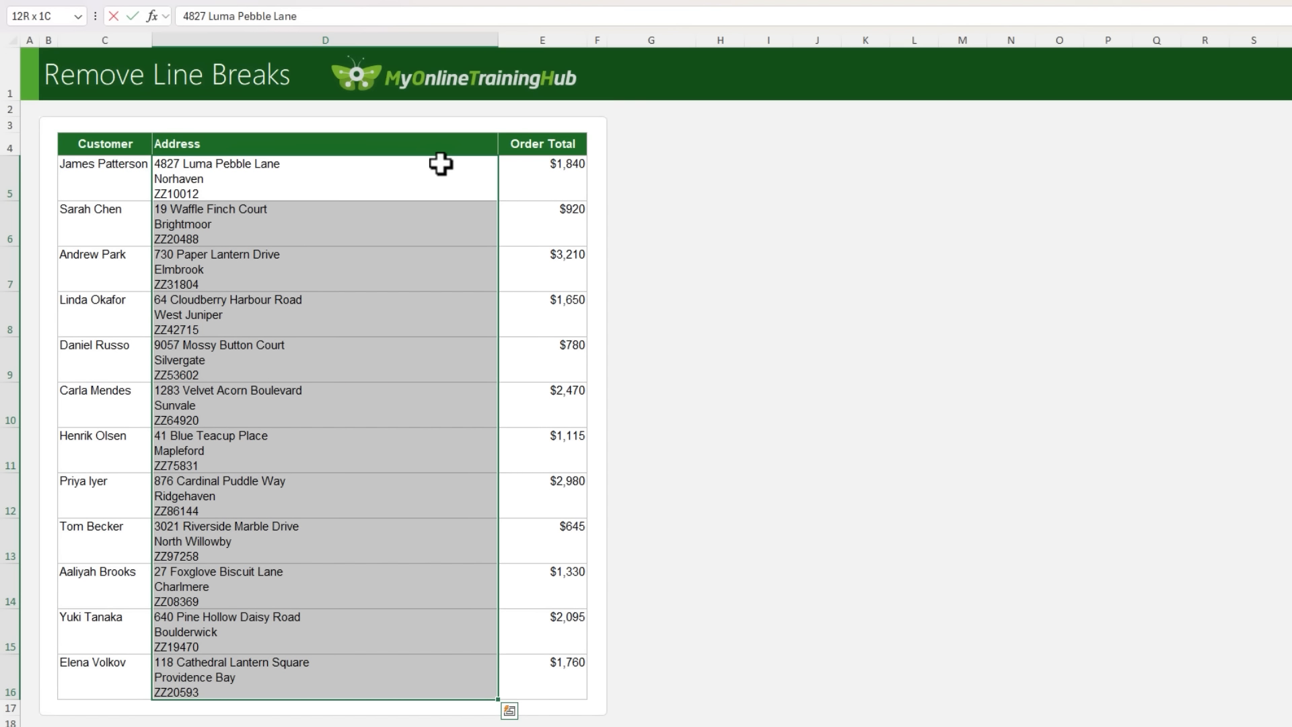
key(ctrl+h)
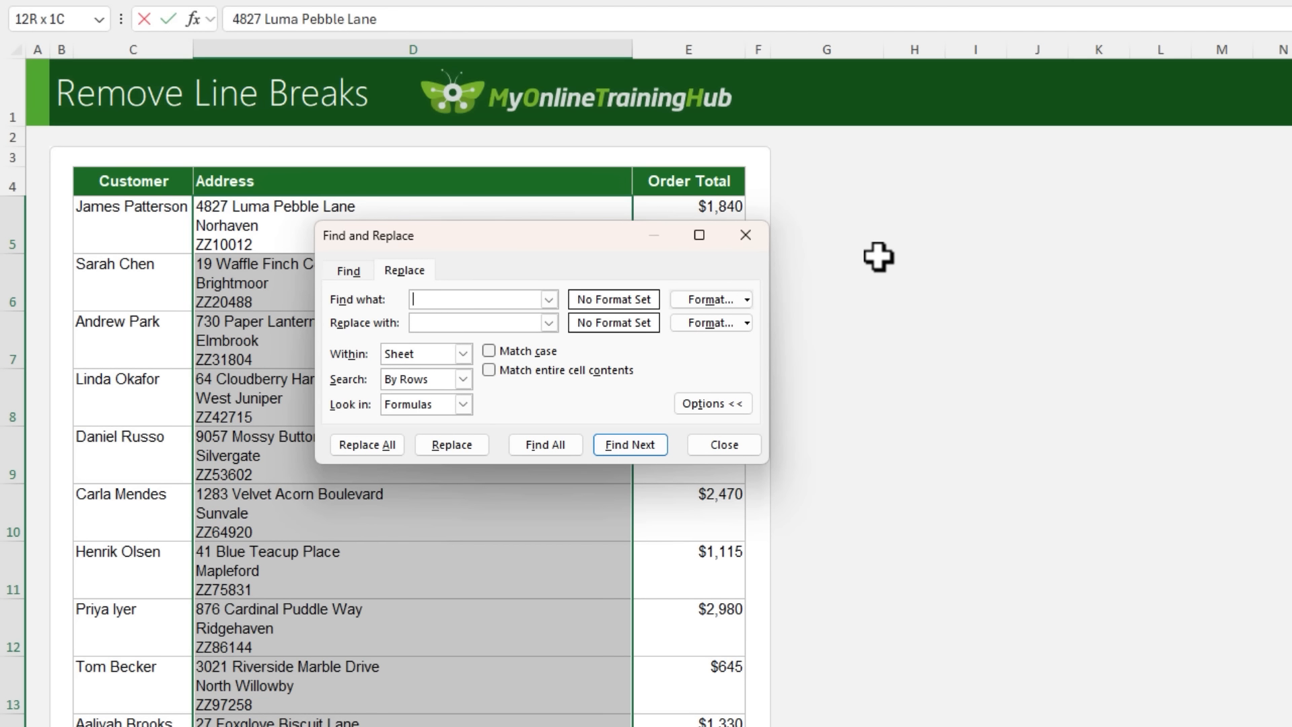
key(ctrl+j)
click(470, 323)
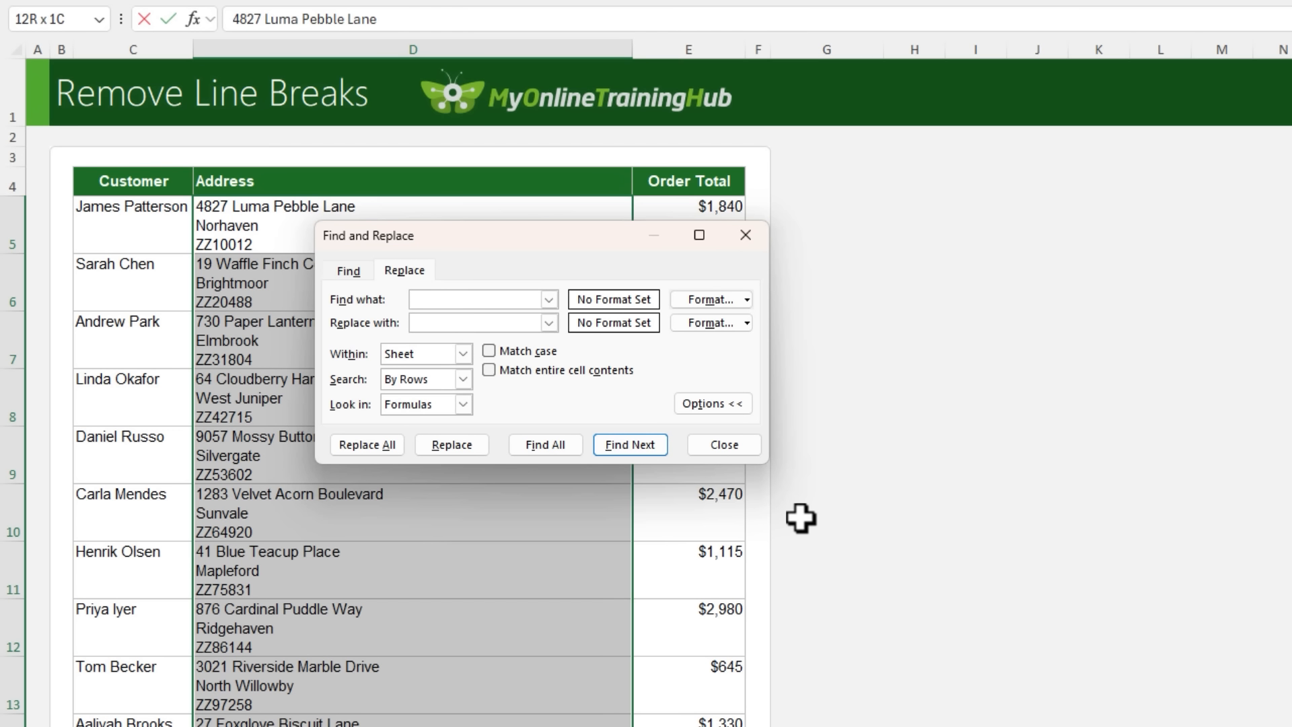
text(,)
click(386, 447)
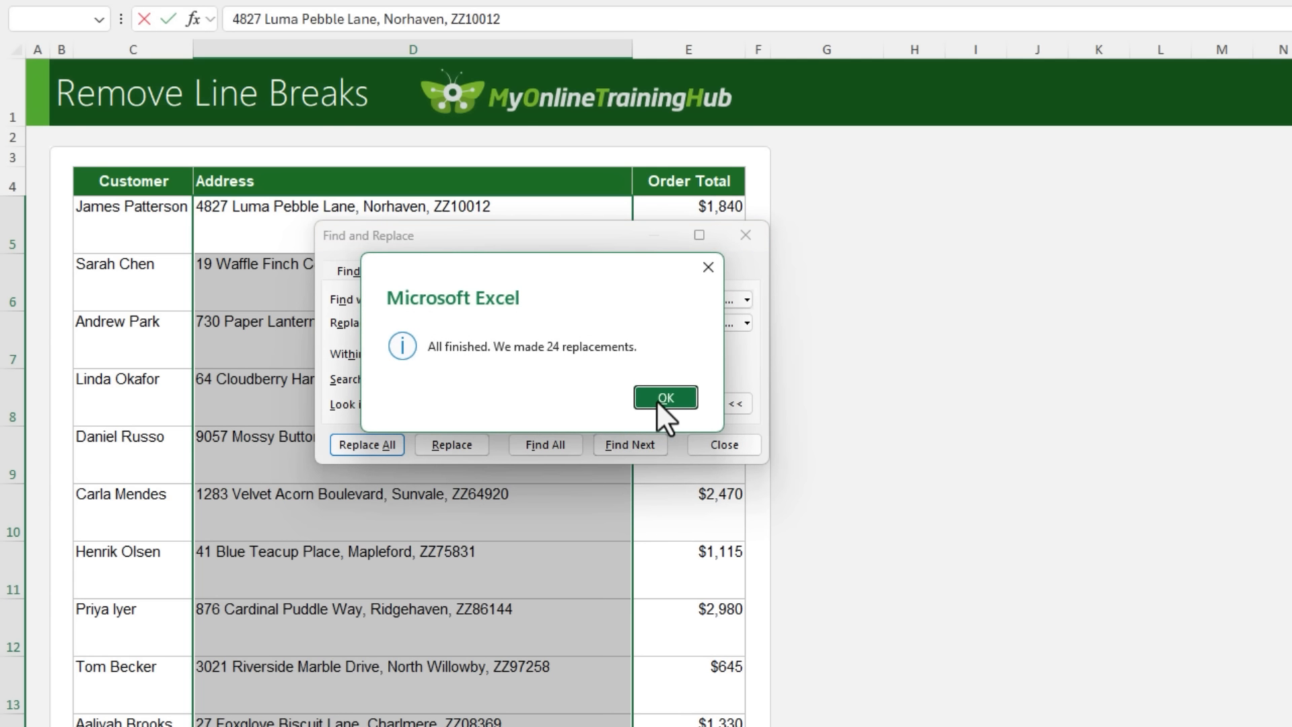
click(657, 402)
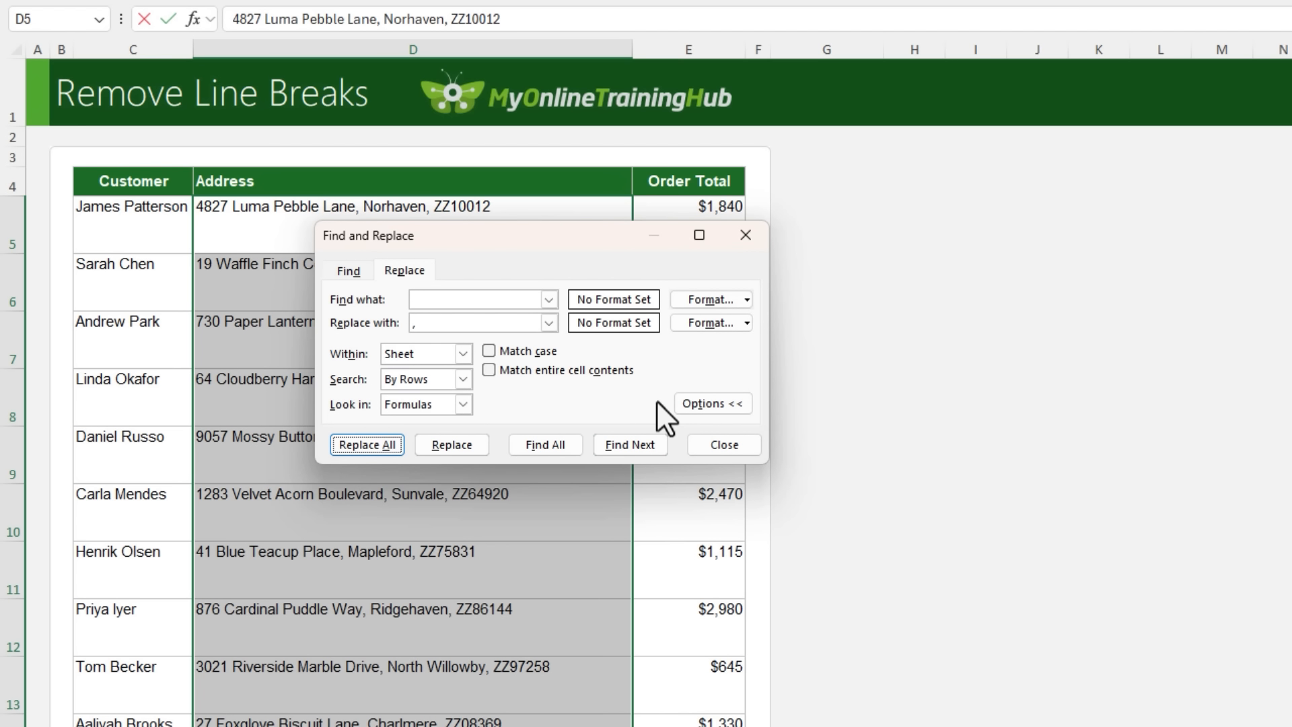
click(725, 446)
Autofit the heights of all rows on the sheet to the single-line addresses and deselect the sheet
click(17, 49)
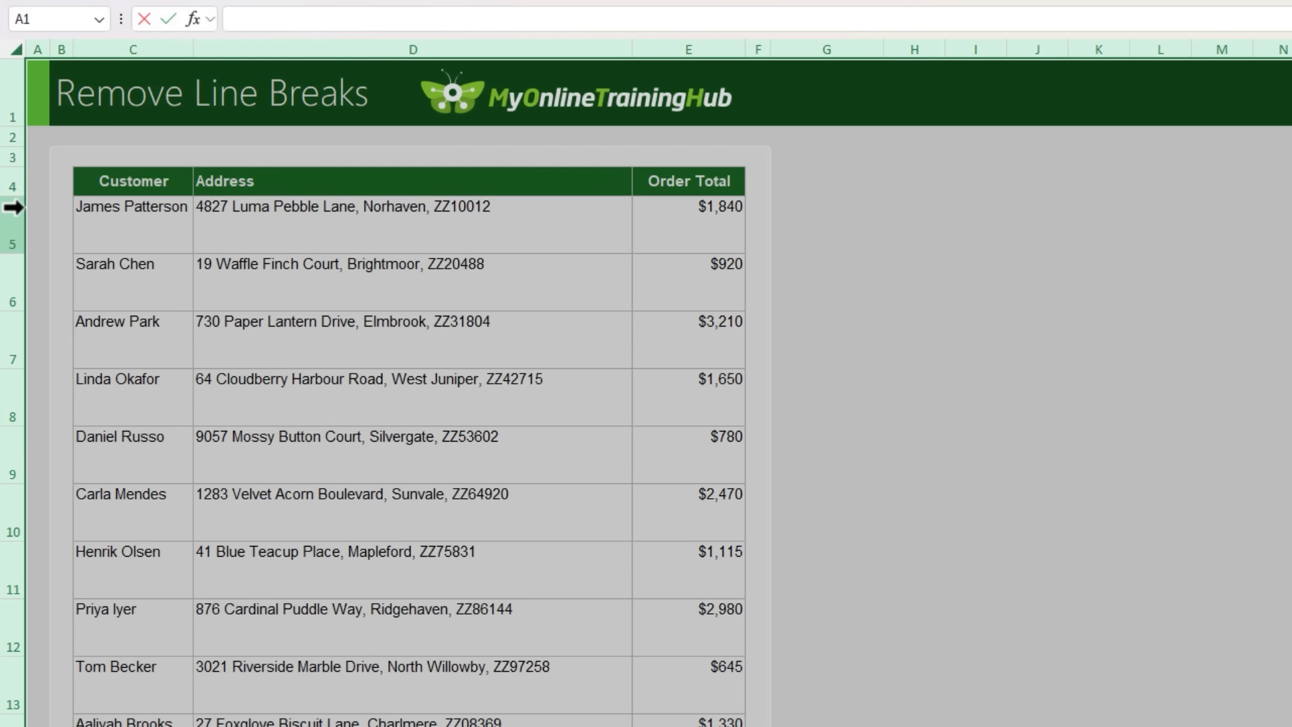
double_click(17, 254)
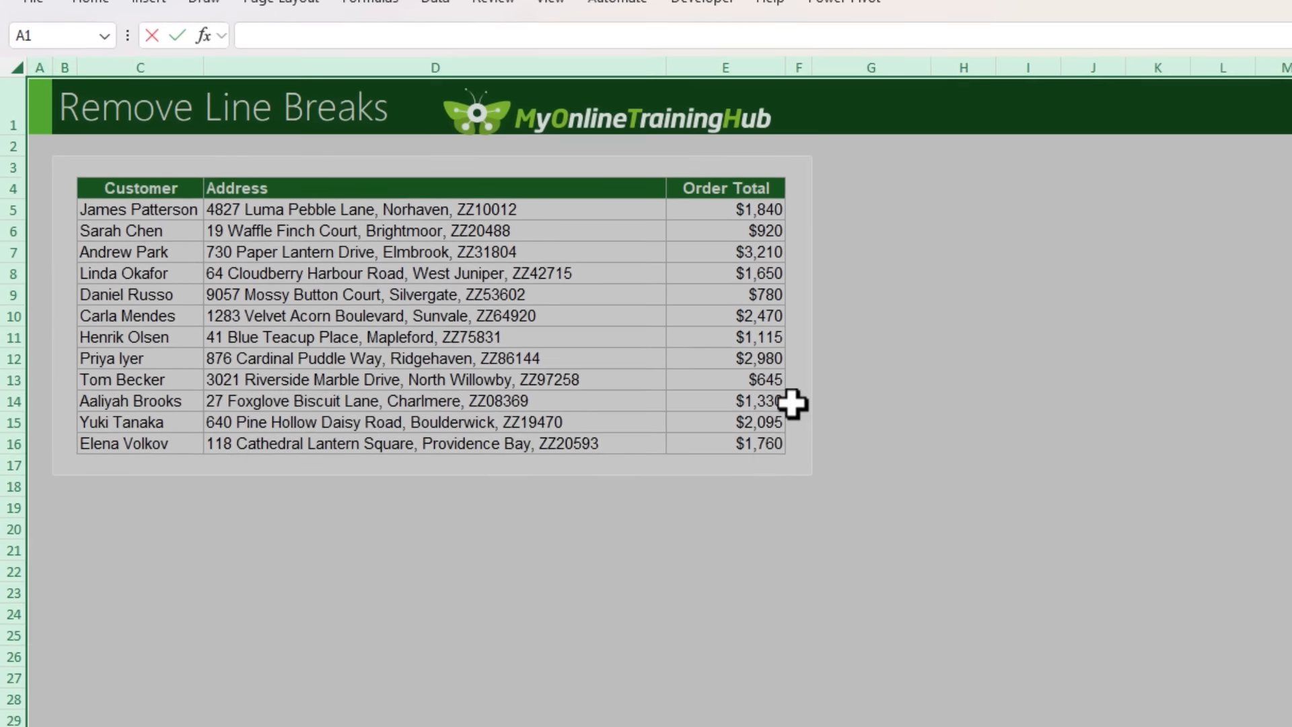
click(964, 422)
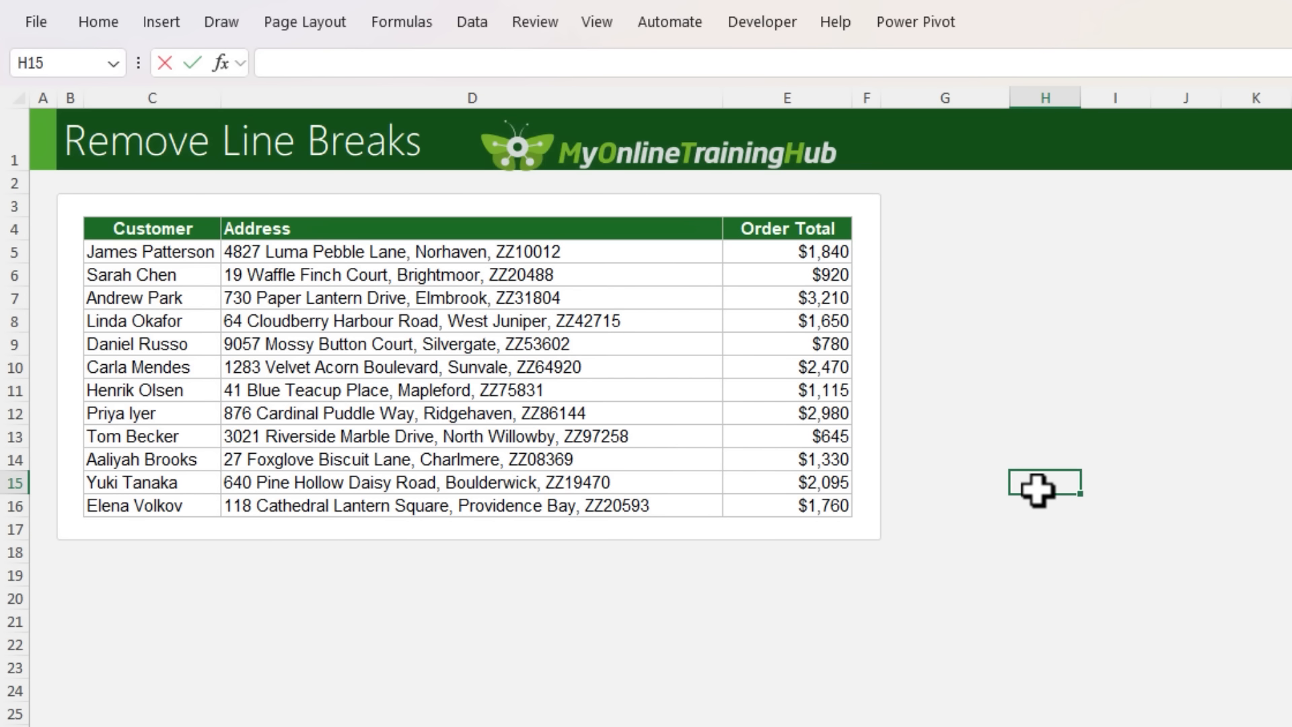
Reopen Find and Replace and delete the hidden line-break character from the search term
key(ctrl+h)
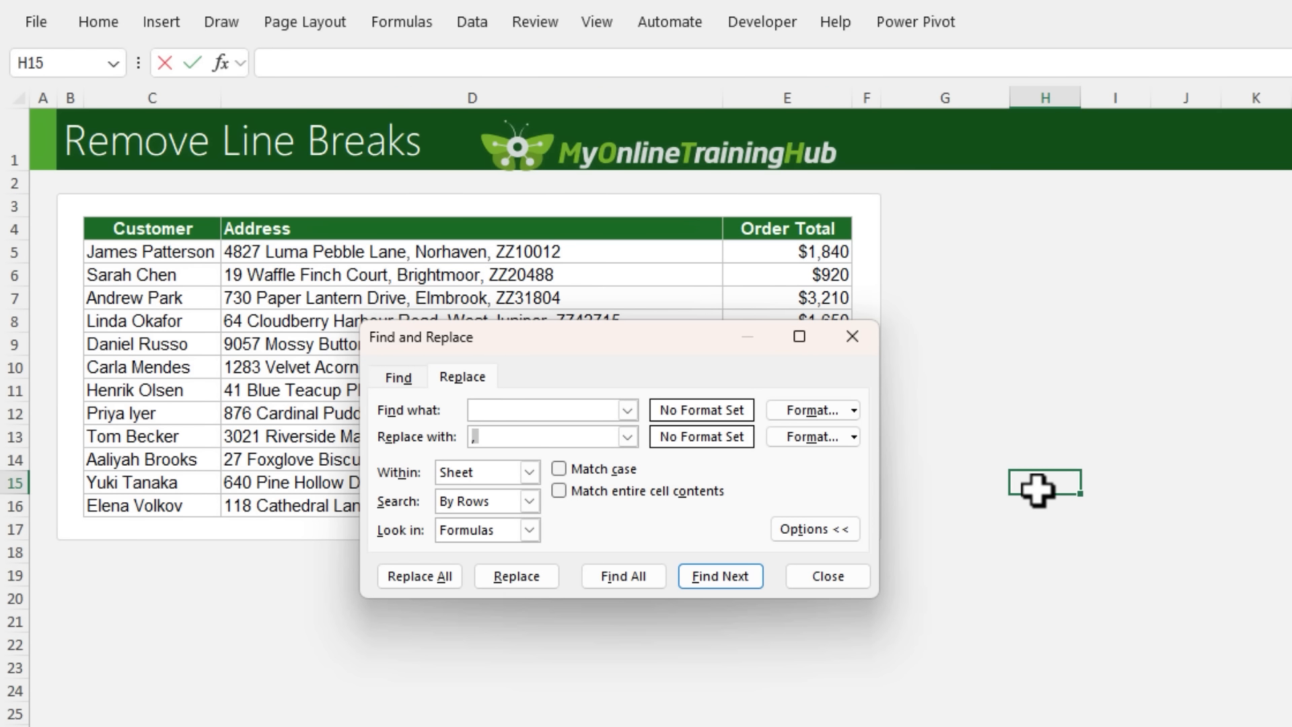
key(shift+Tab)
key(ctrl+j)
key(BackSpace)
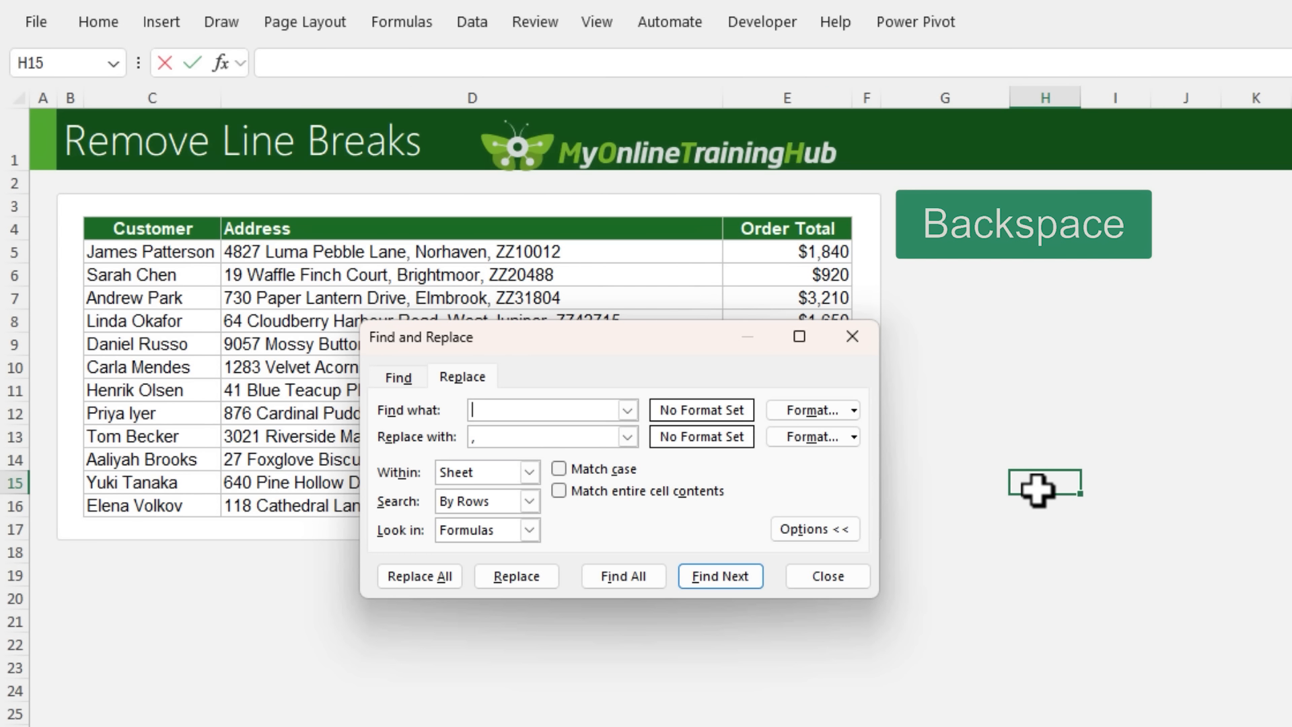